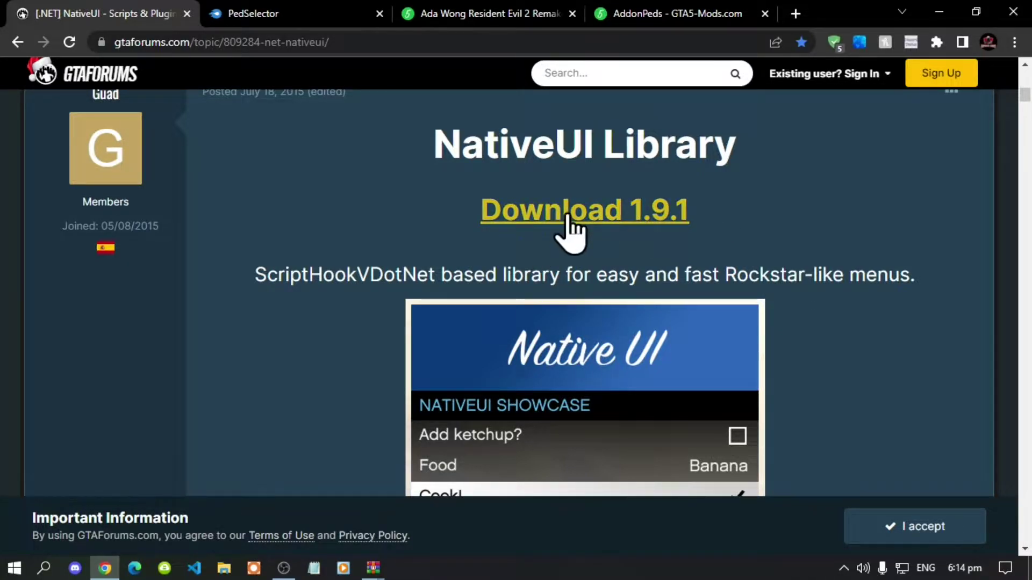
# - Review the download pages for PedSelector, AddonPeds 3.0.1 and the Ada Wong Resident Evil 2 Remake ped mod
pyautogui.click(267, 10)
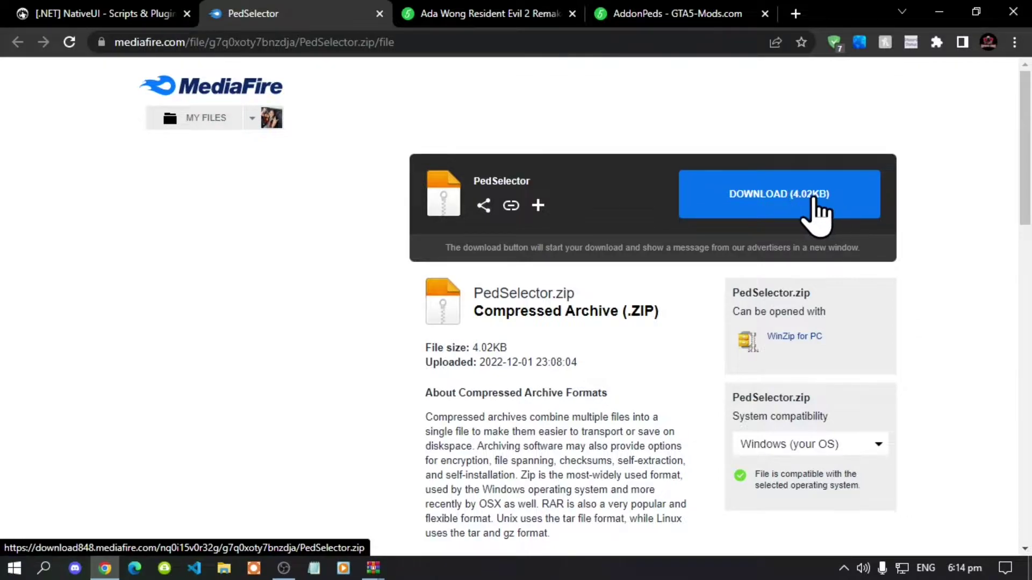
pyautogui.click(672, 14)
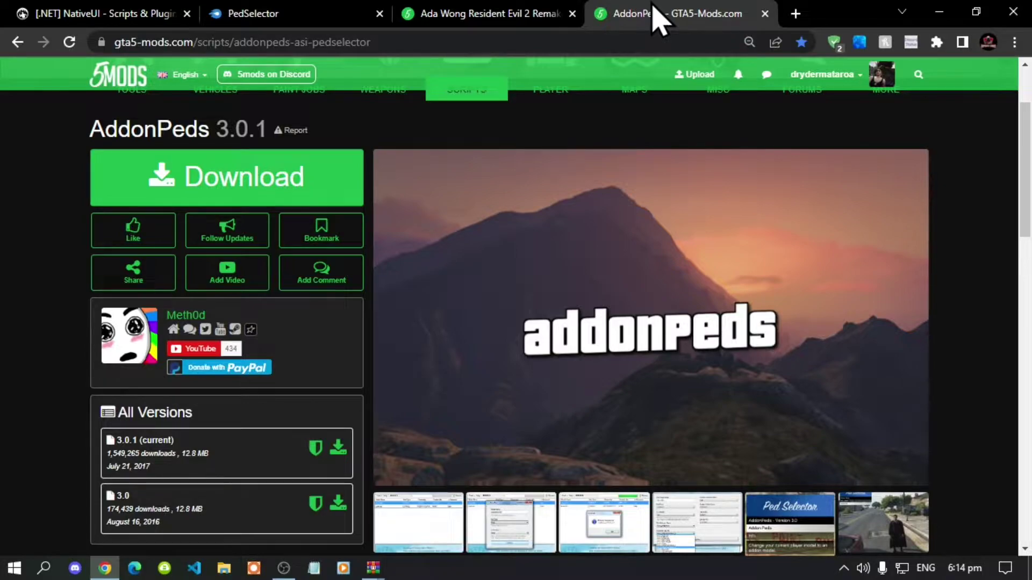
pyautogui.click(495, 16)
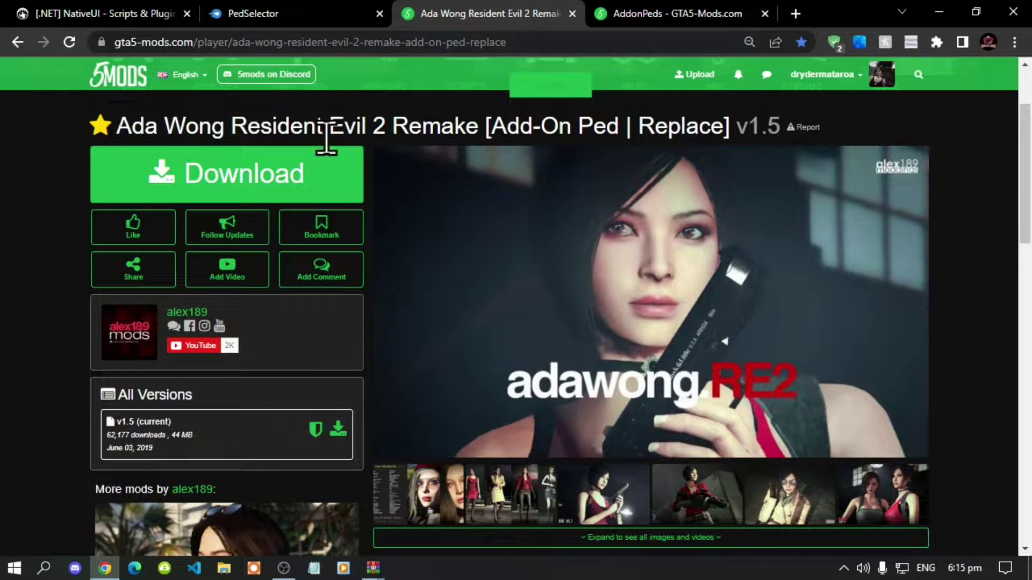
pyautogui.click(669, 16)
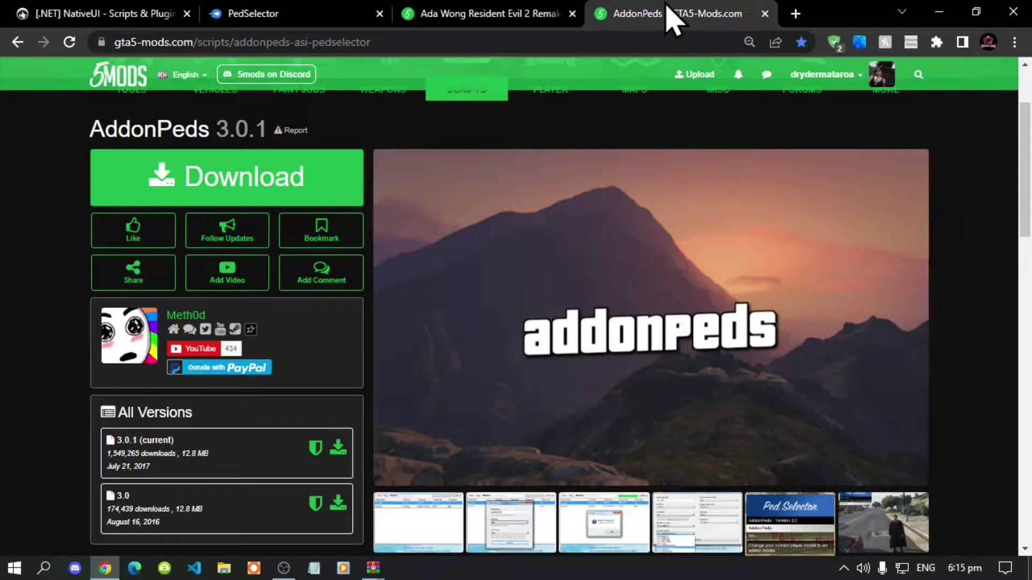
pyautogui.click(490, 17)
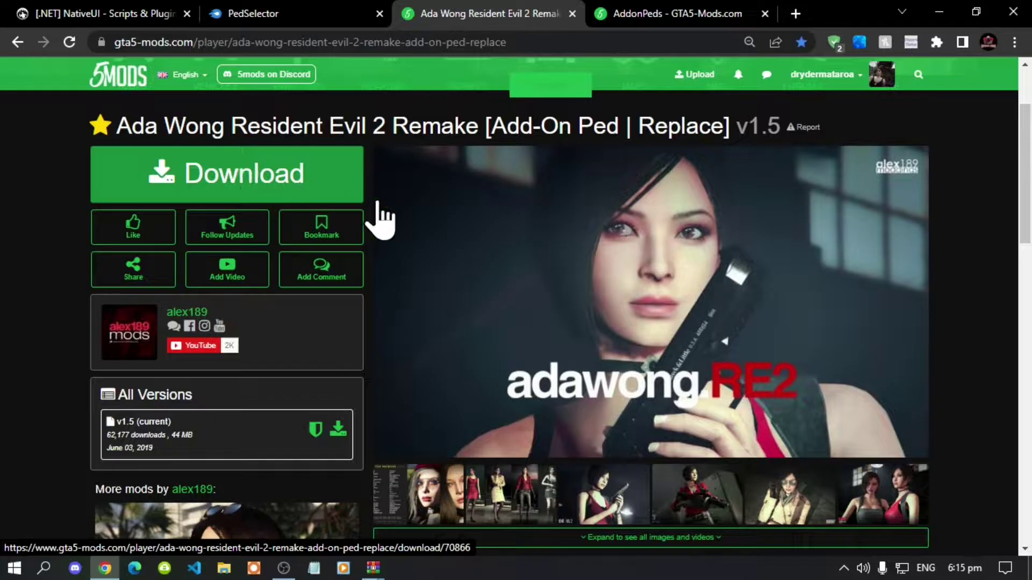
# - Open the Grand Theft Auto V installation folder from its desktop shortcut's file location and go into the scripts folder
pyautogui.press('super+d')
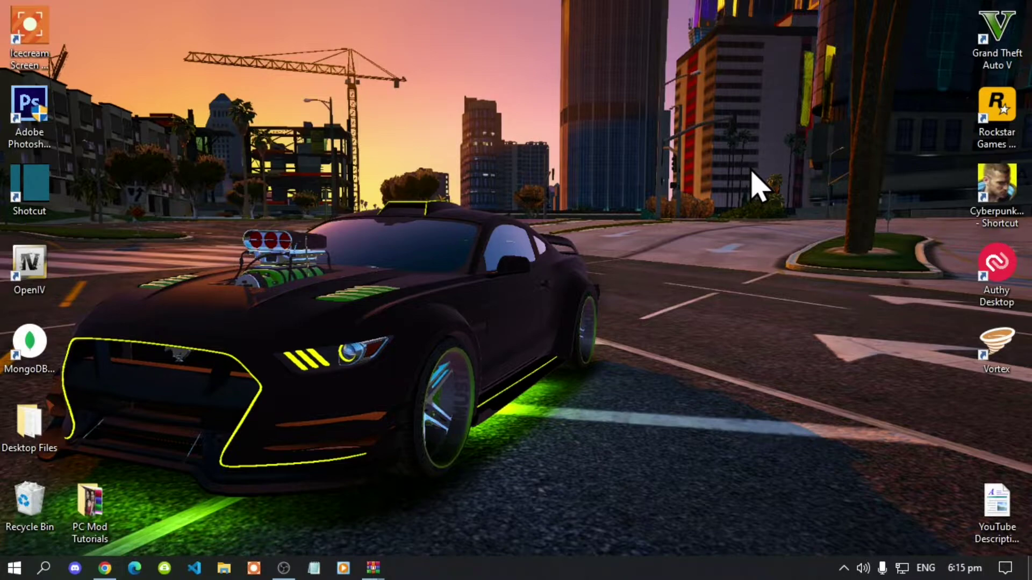
pyautogui.rightClick(993, 39)
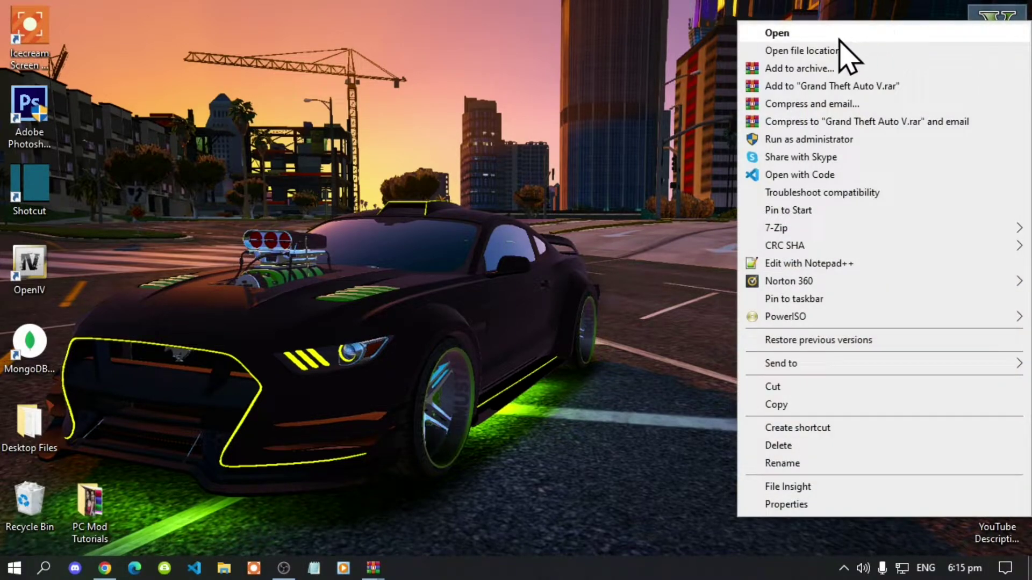
pyautogui.click(832, 52)
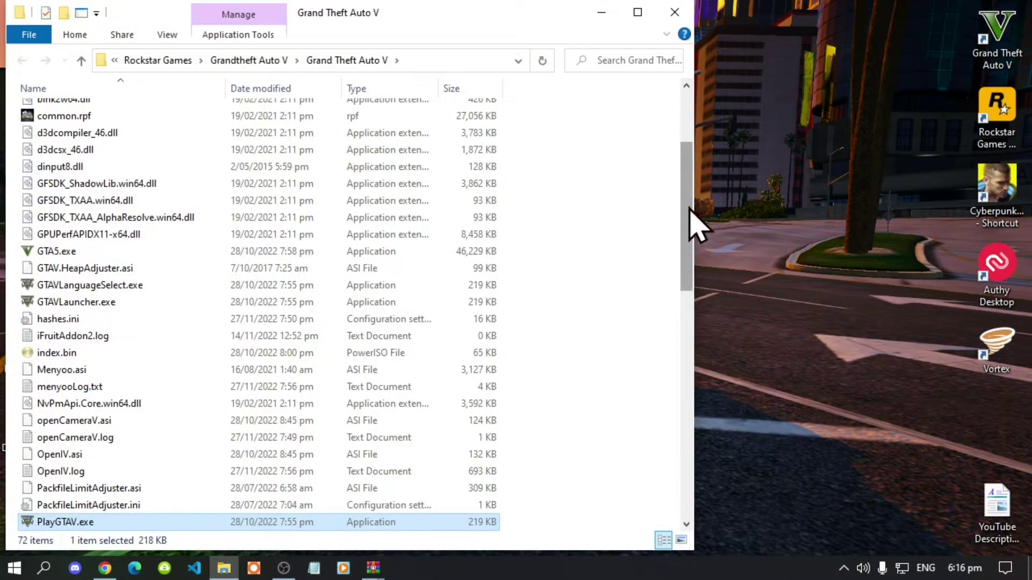
pyautogui.moveTo(690, 209); pyautogui.dragTo(698, 134)
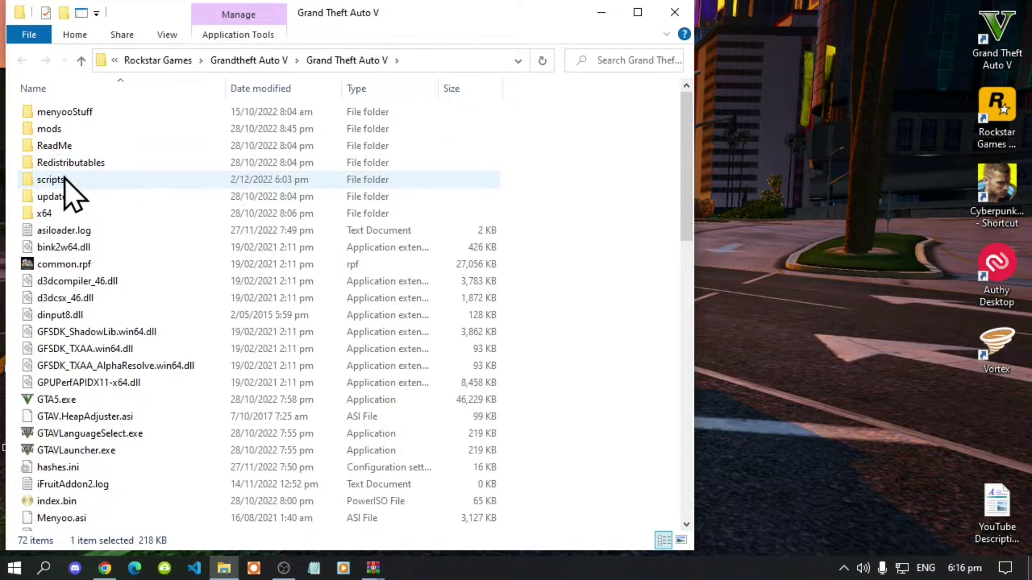
pyautogui.click(589, 274)
pyautogui.rightClick(589, 274)
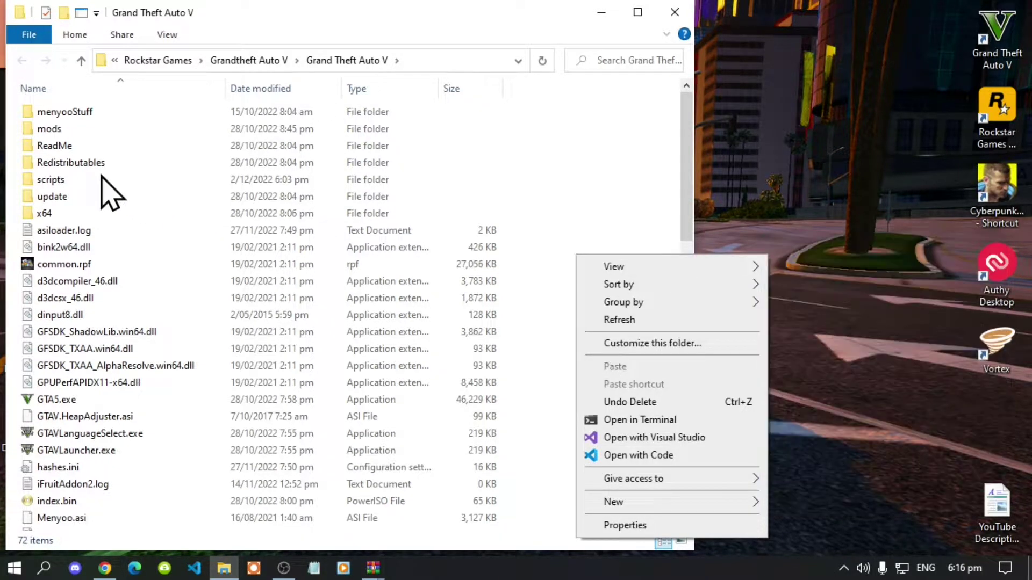
pyautogui.click(35, 181)
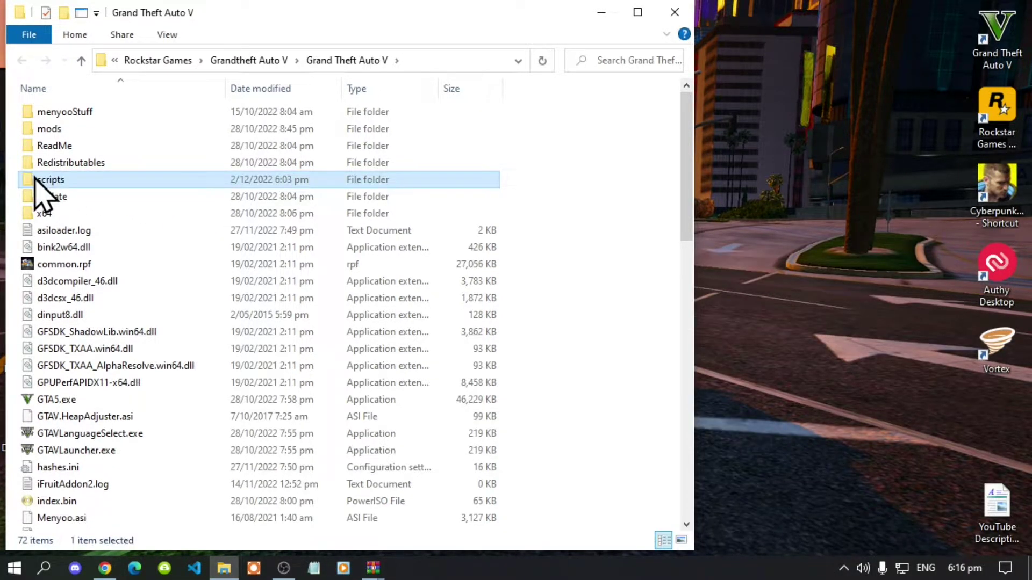
pyautogui.doubleClick(65, 184)
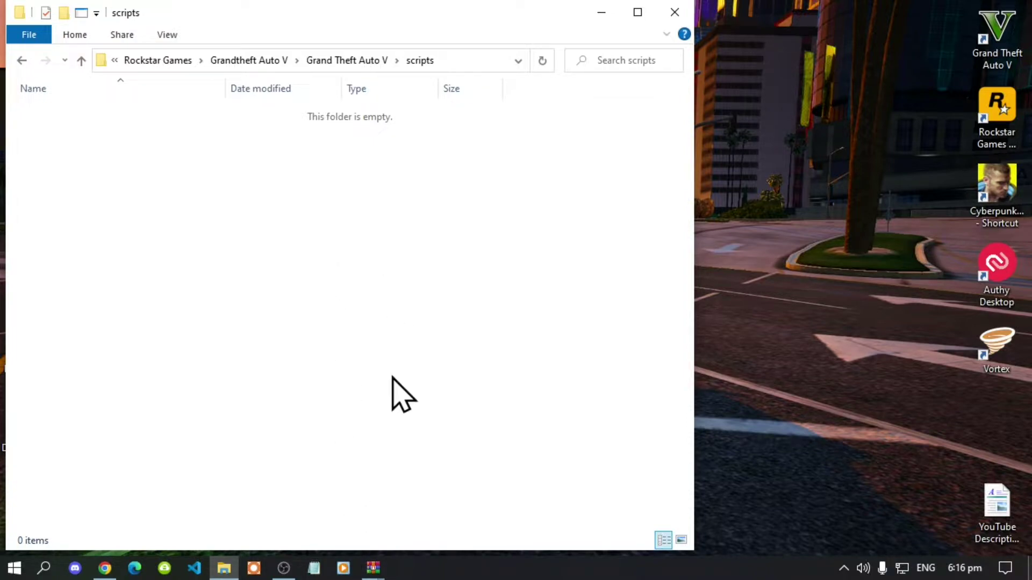
# - Extract NativeUI.dll and NativeUI.xml from Release.zip into the game's scripts folder and close the archive
pyautogui.click(383, 565)
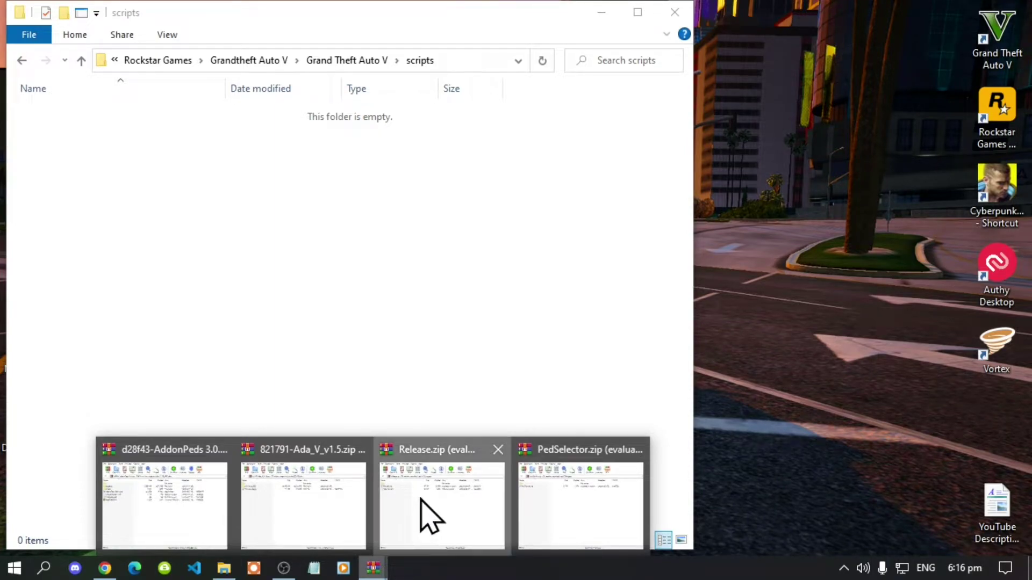
pyautogui.click(428, 451)
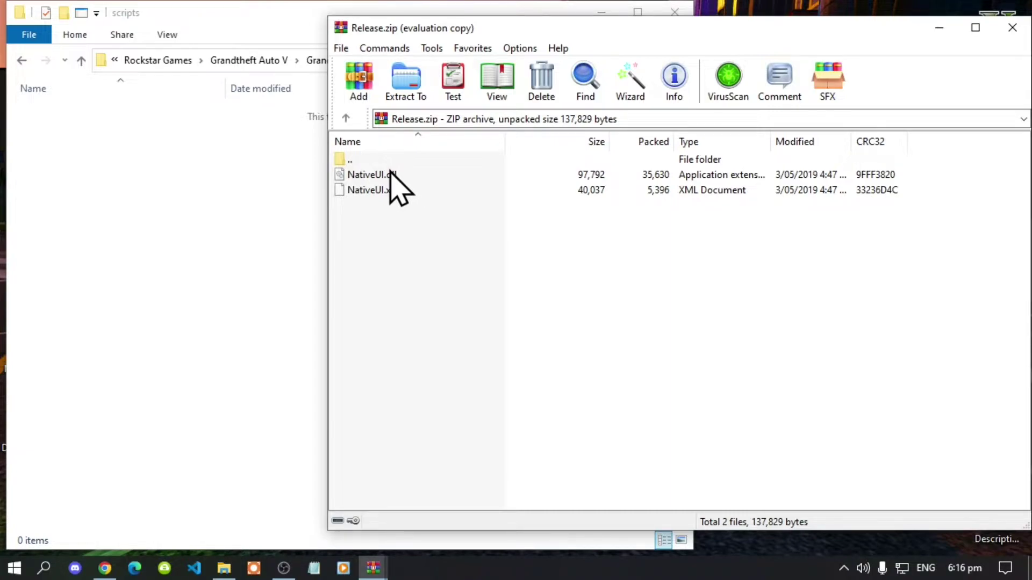
pyautogui.moveTo(394, 249); pyautogui.dragTo(208, 194)
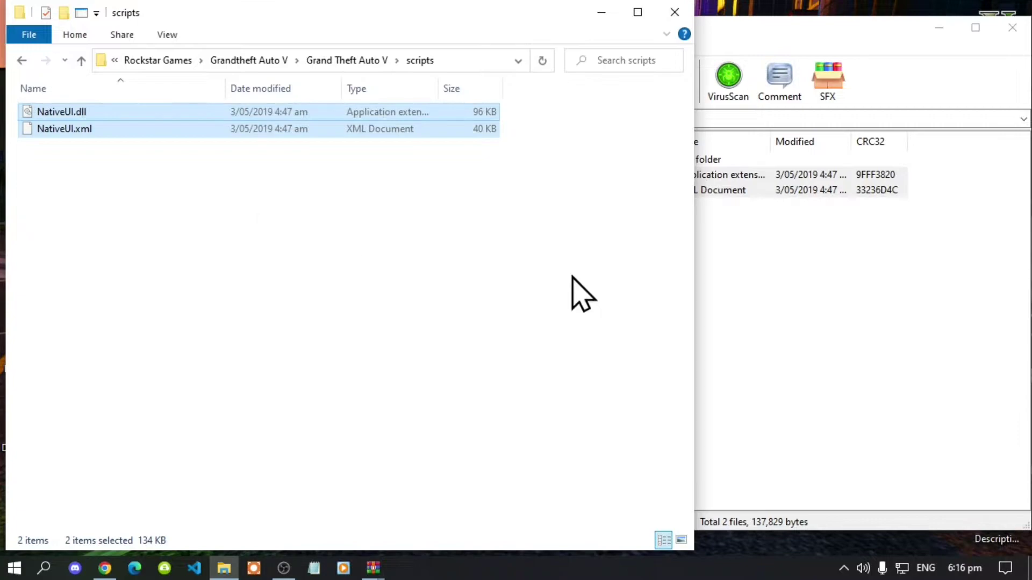
pyautogui.click(808, 294)
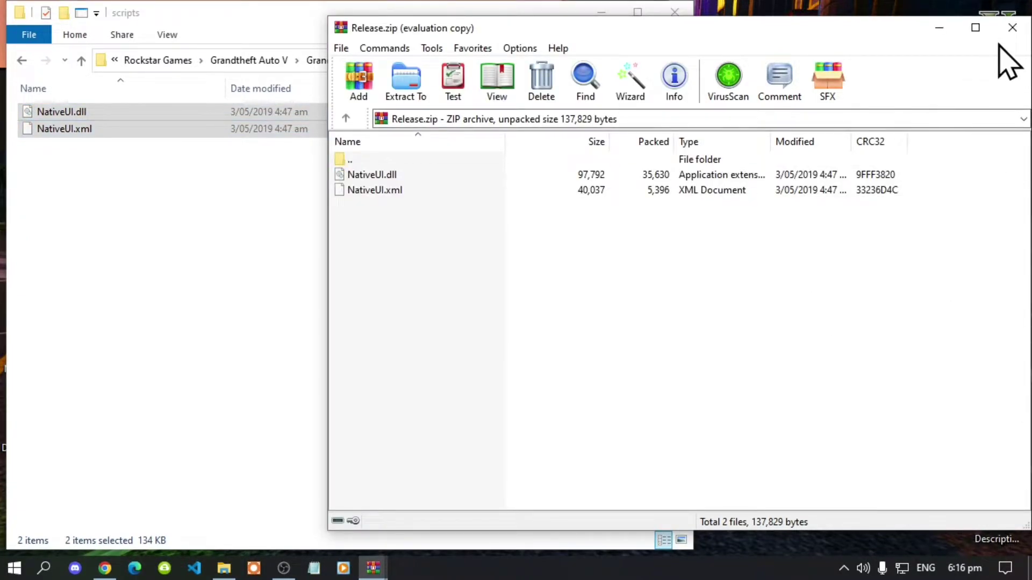
pyautogui.click(1012, 30)
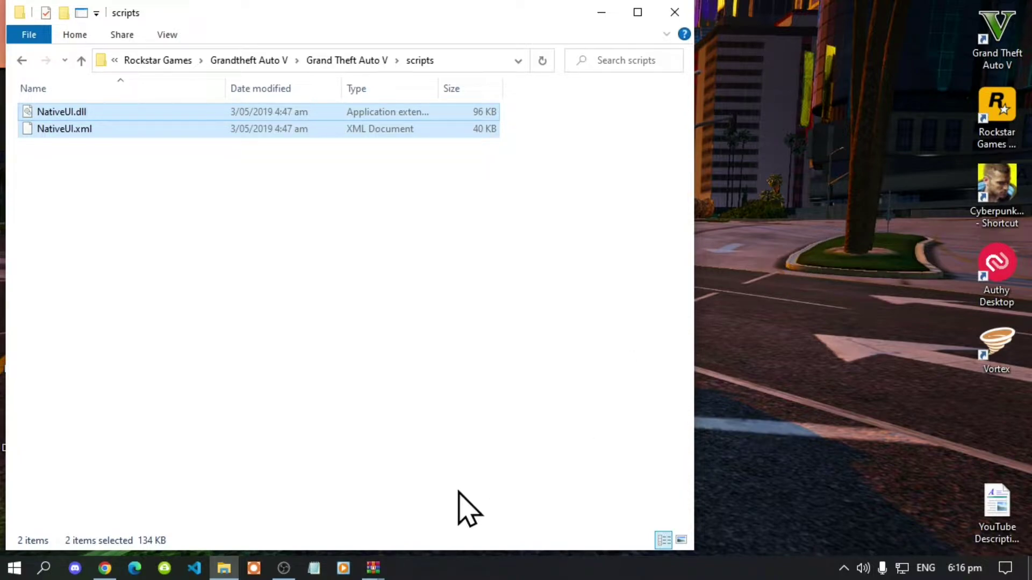
# - Extract PedSelector.dll from PedSelector.zip into the scripts folder and close the archive
pyautogui.moveTo(381, 569)
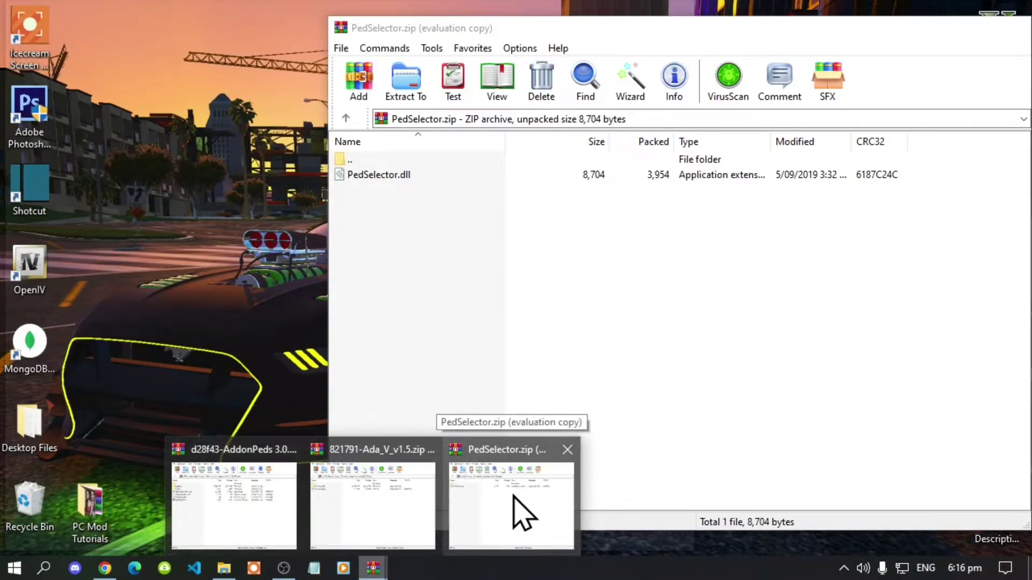
pyautogui.click(513, 497)
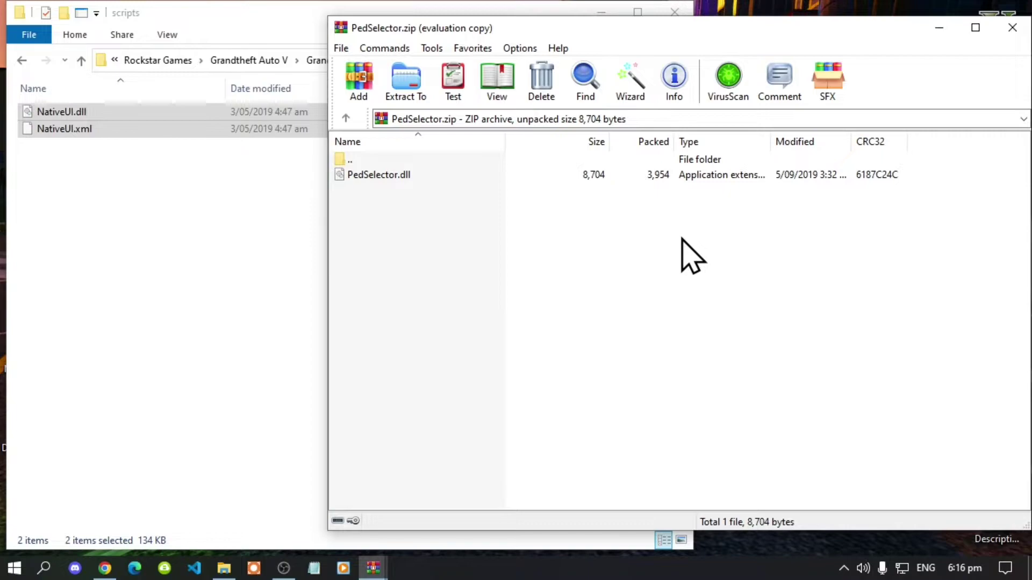
pyautogui.click(365, 176)
pyautogui.moveTo(371, 177); pyautogui.dragTo(115, 179)
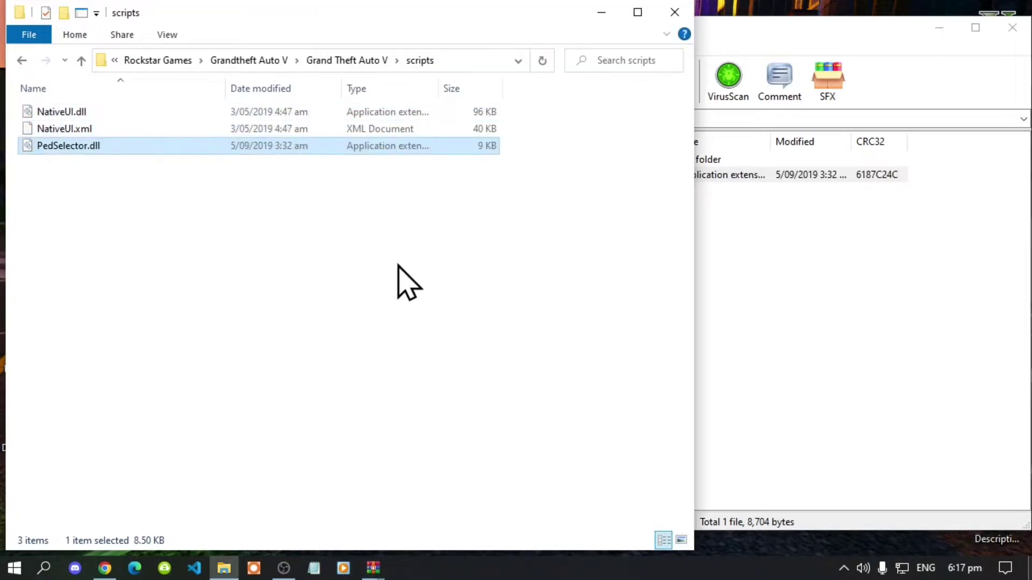
pyautogui.click(704, 264)
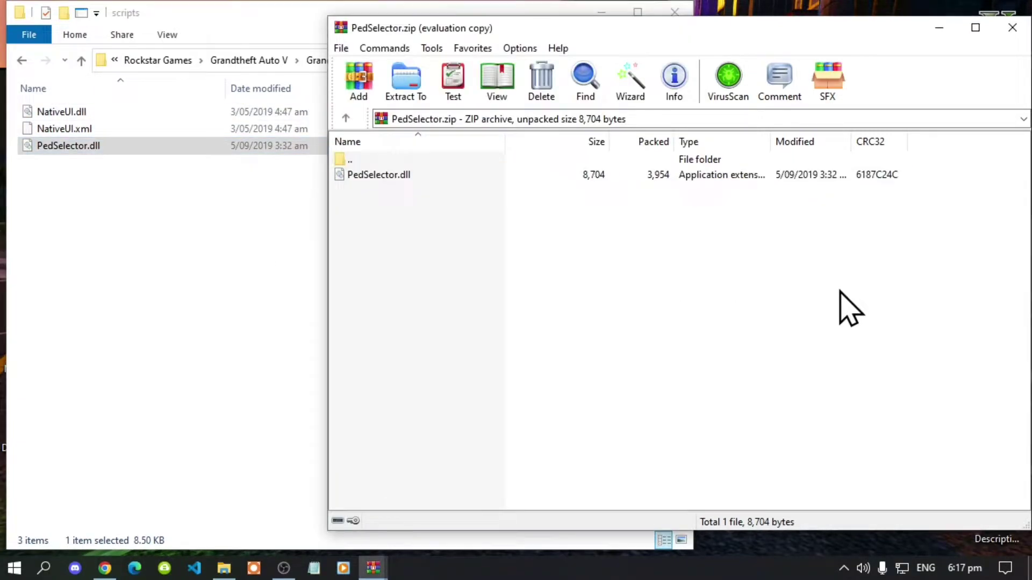
pyautogui.click(1011, 30)
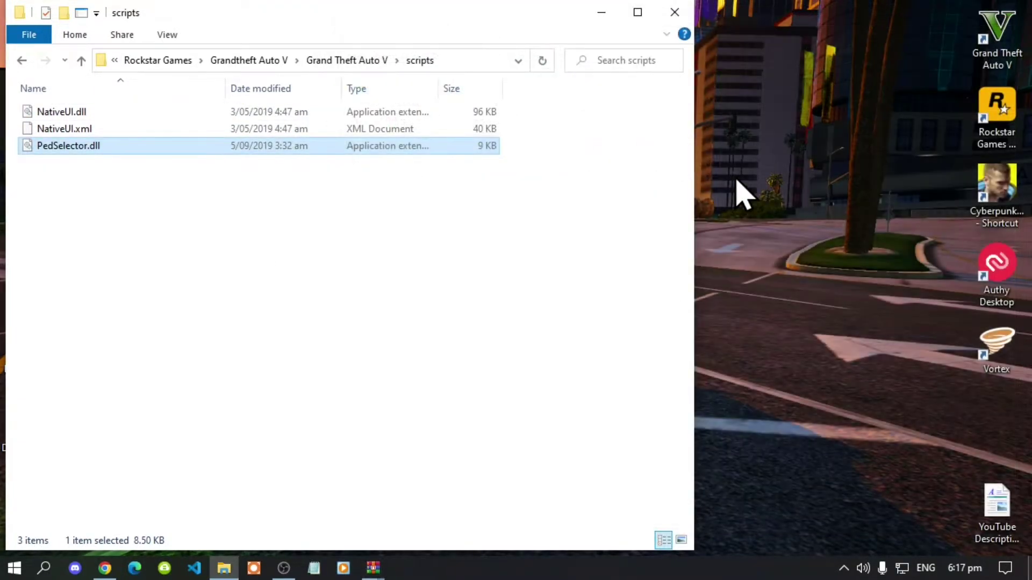
# - Extract AddonPeds Editor.exe and AddonPedsVars.xml from the AddonPeds 3.0.1 archive into the main Grand Theft Auto V folder
pyautogui.click(352, 62)
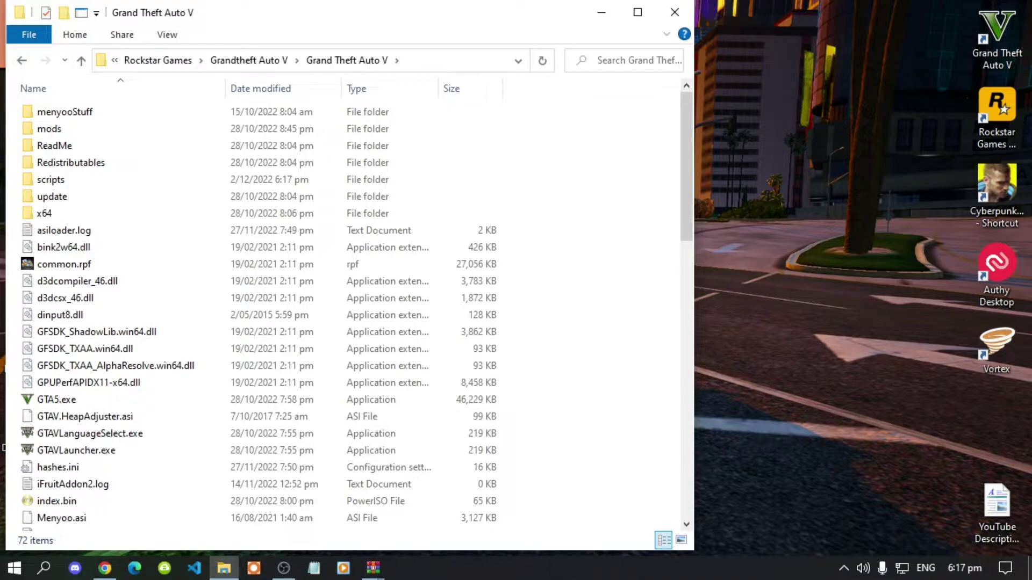
pyautogui.moveTo(381, 571)
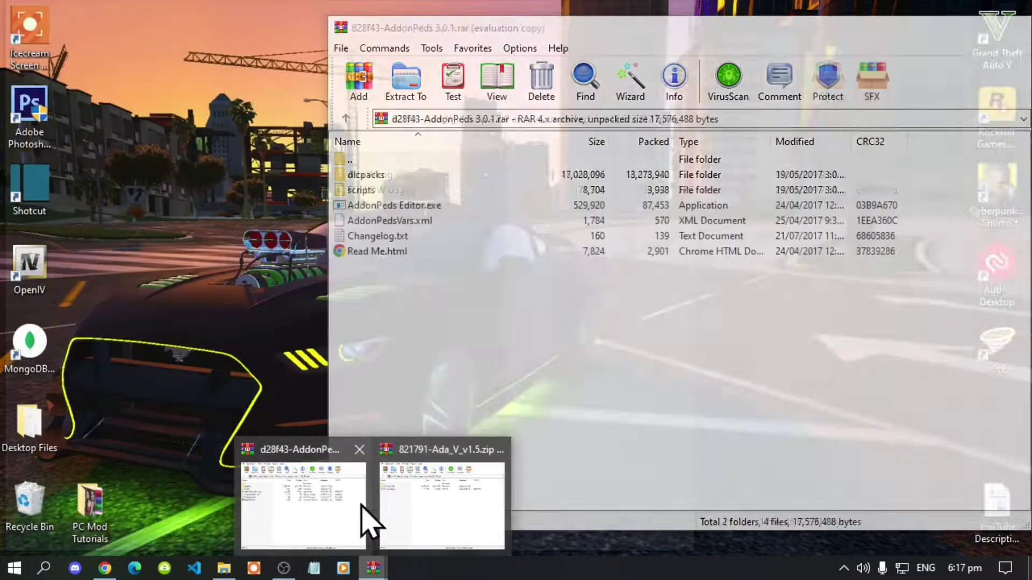
pyautogui.click(344, 517)
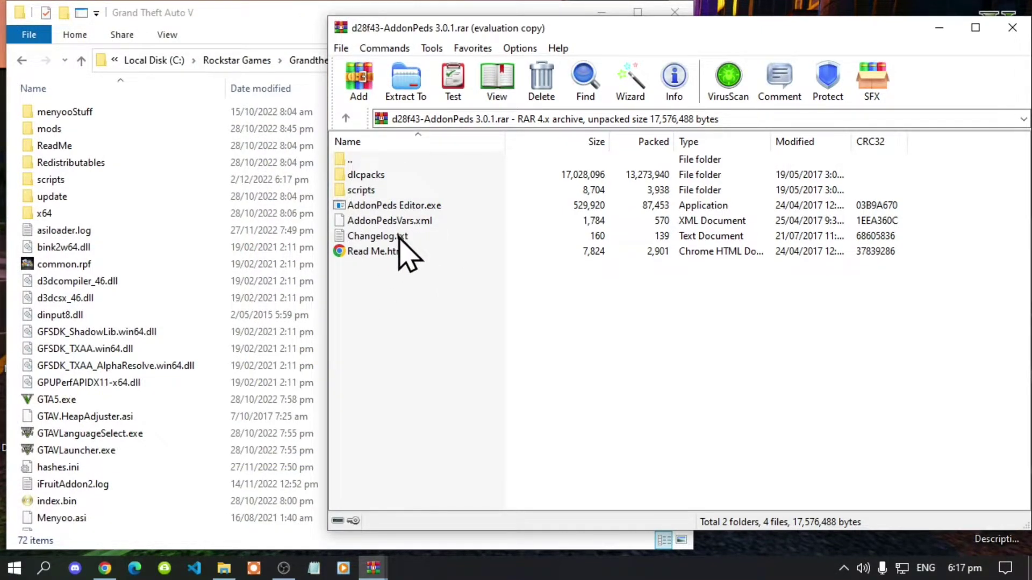
pyautogui.click(435, 208)
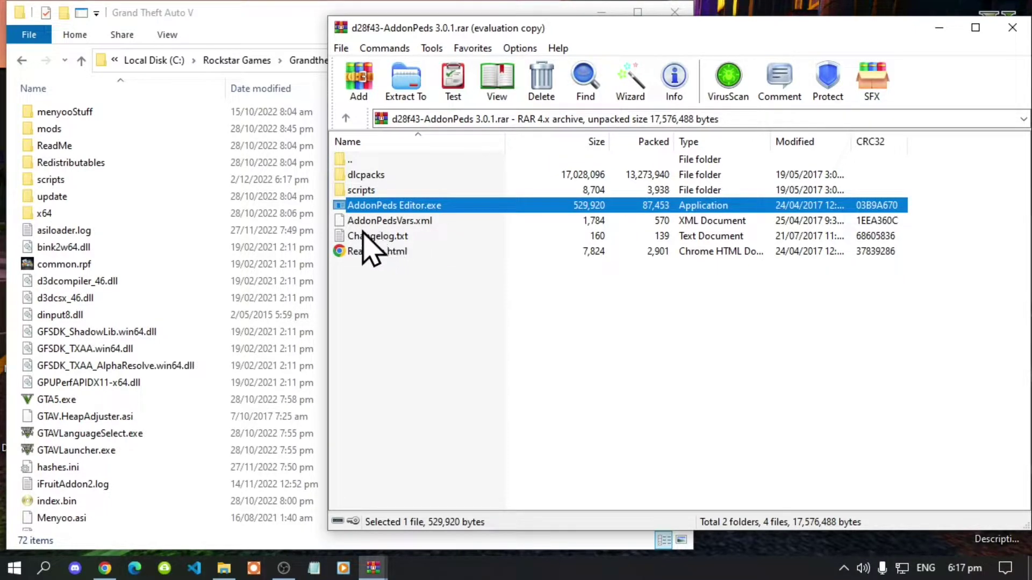
pyautogui.keyDown('shift'); pyautogui.click(424, 225); pyautogui.keyUp('shift')
pyautogui.moveTo(419, 216); pyautogui.dragTo(107, 322)
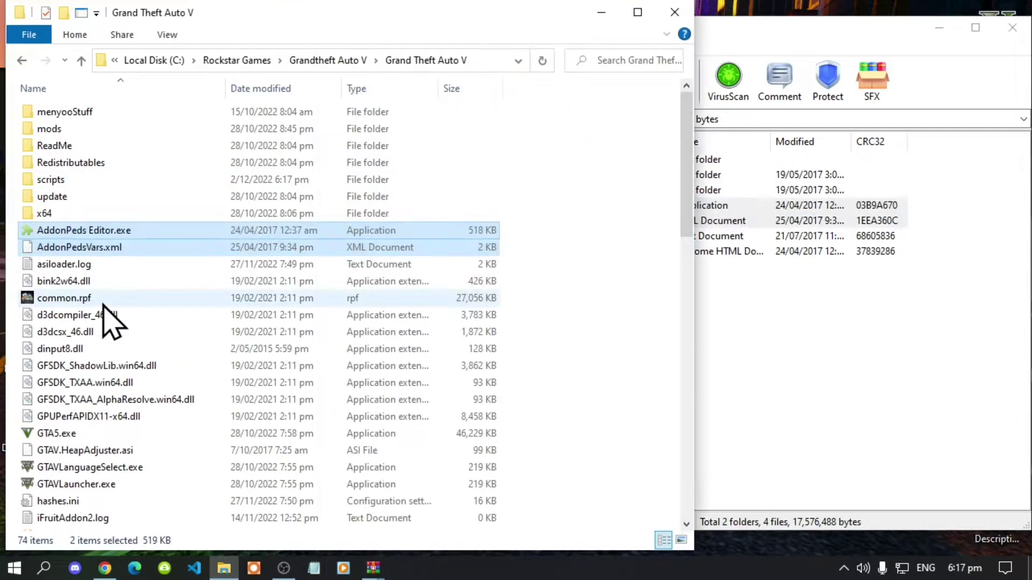
pyautogui.click(604, 351)
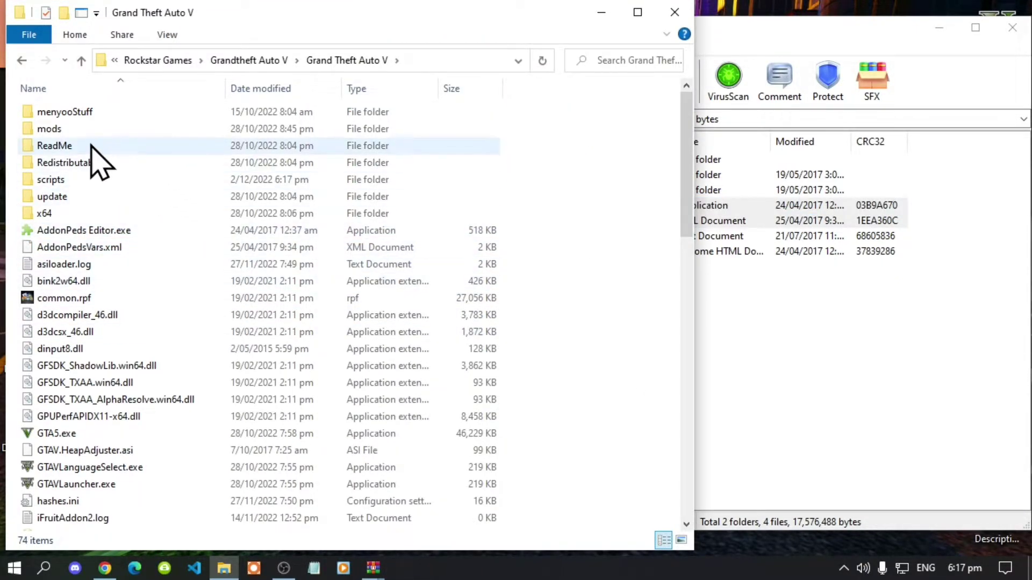
# - Open the dlcpacks folder inside mods, update, x64 of the game directory
pyautogui.click(60, 130)
pyautogui.doubleClick(60, 131)
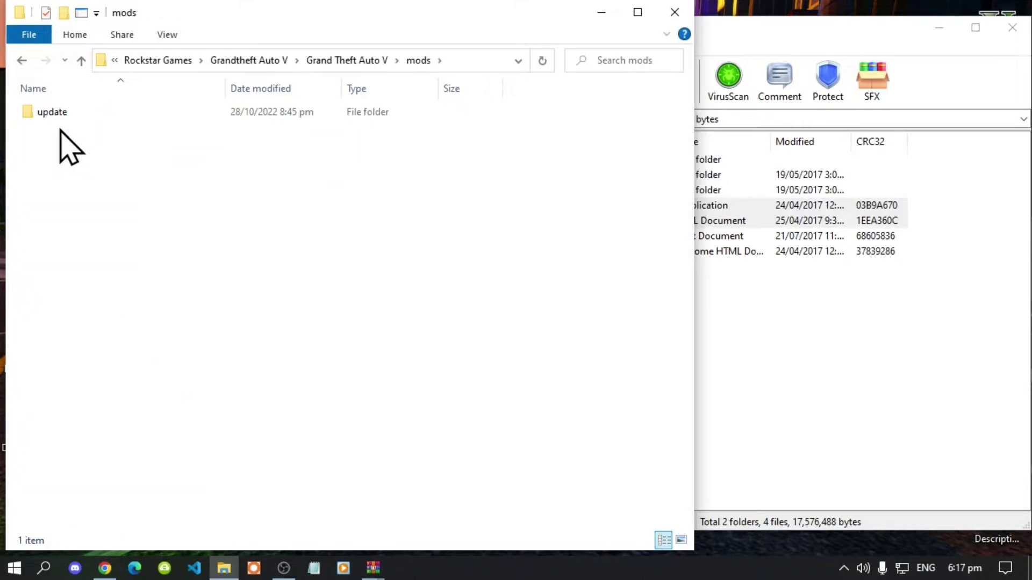
pyautogui.doubleClick(60, 115)
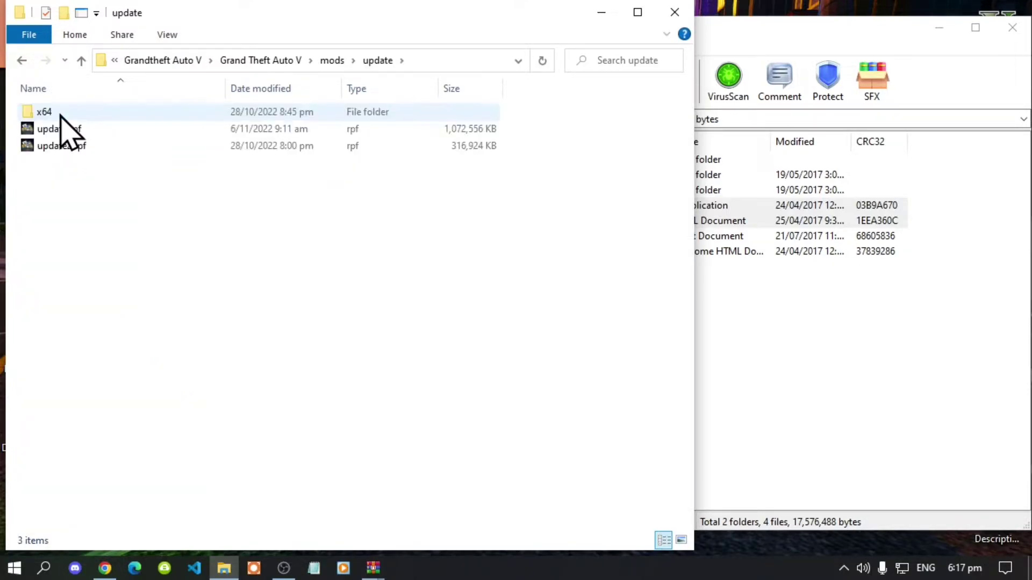
pyautogui.doubleClick(54, 114)
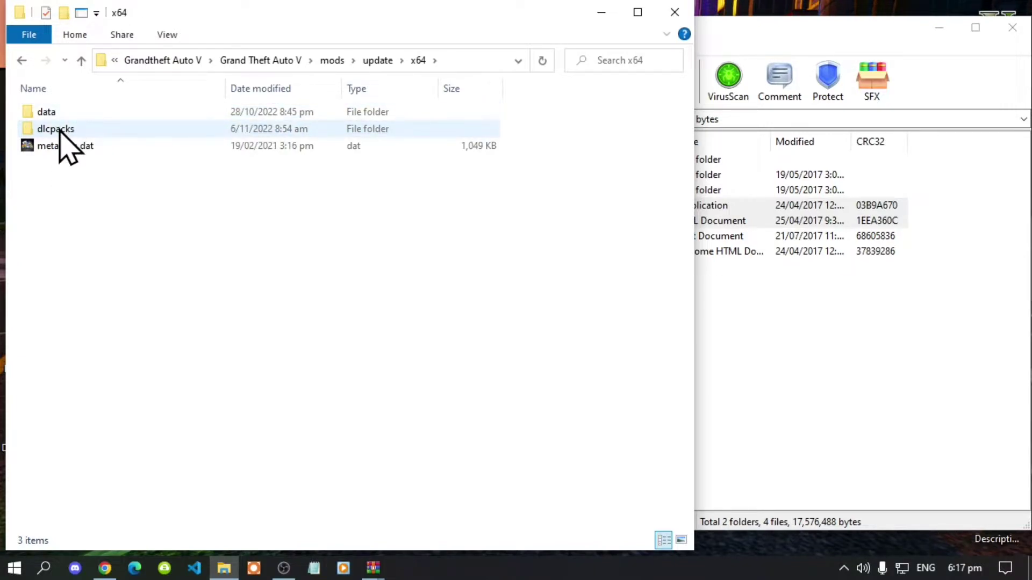
pyautogui.doubleClick(60, 131)
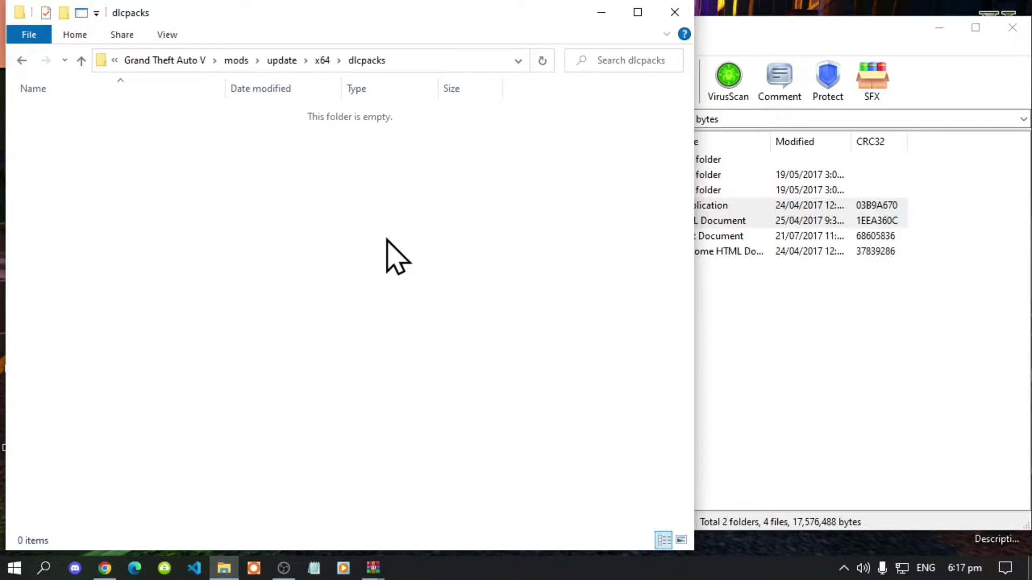
# - Extract the addonpeds folder from dlcpacks in the AddonPeds 3.0.1 archive into the game's mods dlcpacks folder
pyautogui.click(855, 354)
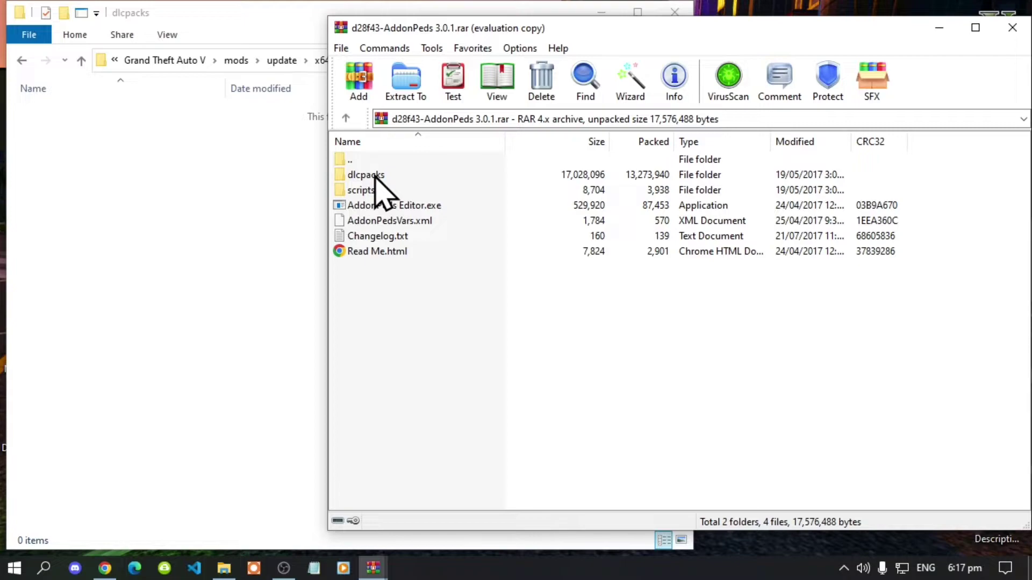
pyautogui.doubleClick(375, 176)
pyautogui.click(390, 233)
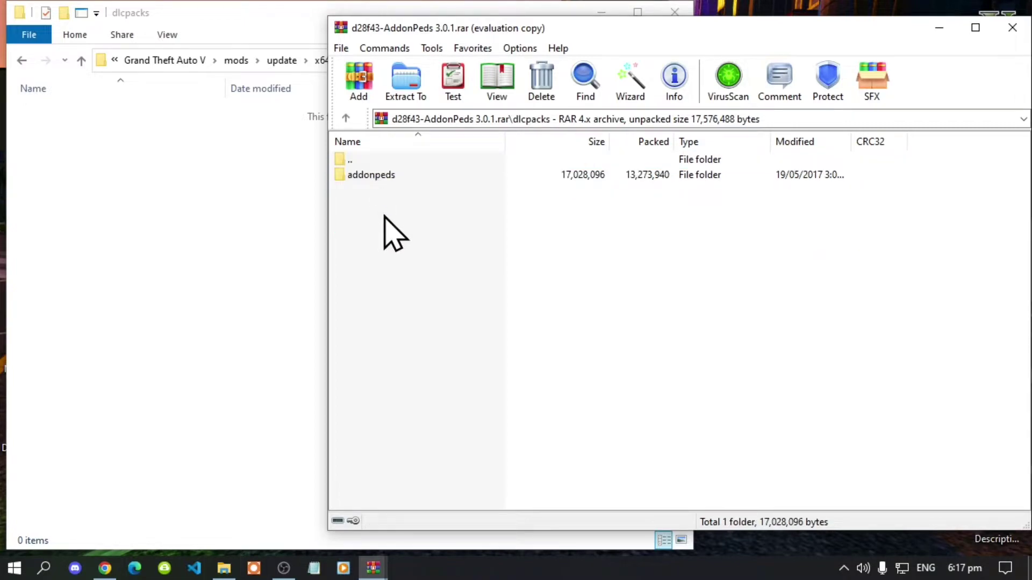
pyautogui.click(371, 177)
pyautogui.moveTo(370, 178); pyautogui.dragTo(165, 155)
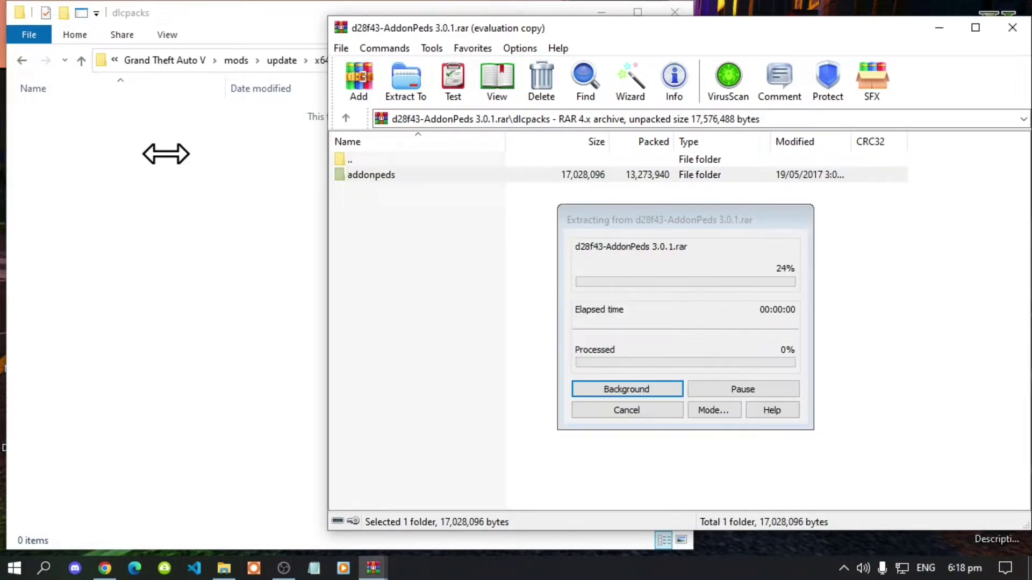
# - Go back to the top level of the AddonPeds 3.0.1 archive and open Read Me.html
pyautogui.click(530, 269)
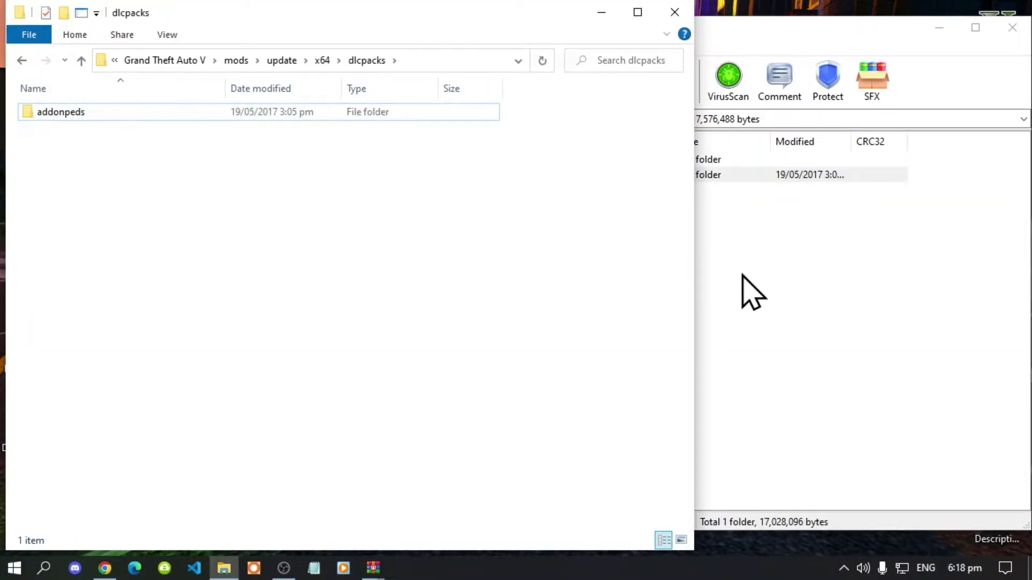
pyautogui.click(742, 286)
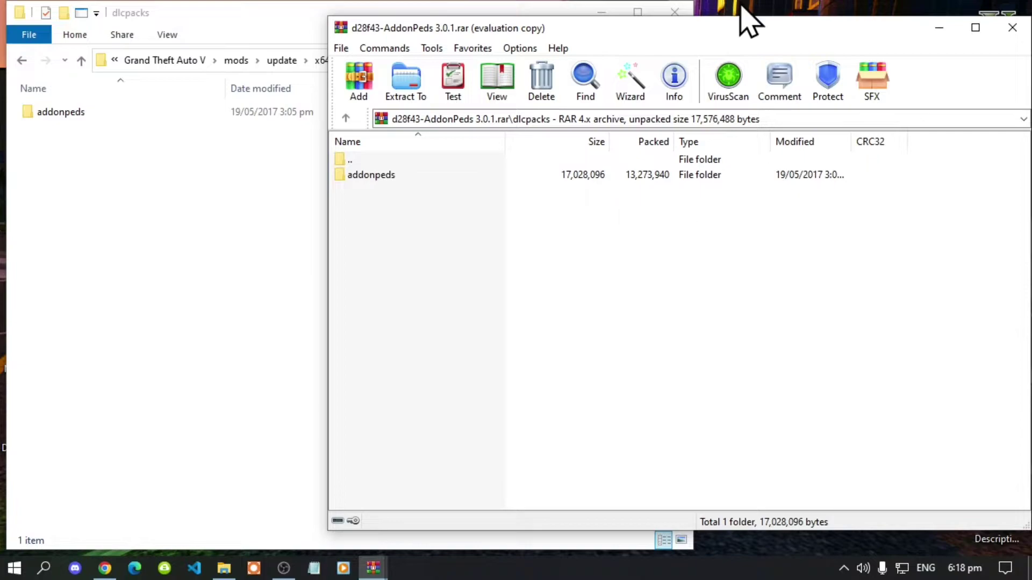
pyautogui.press('BackSpace')
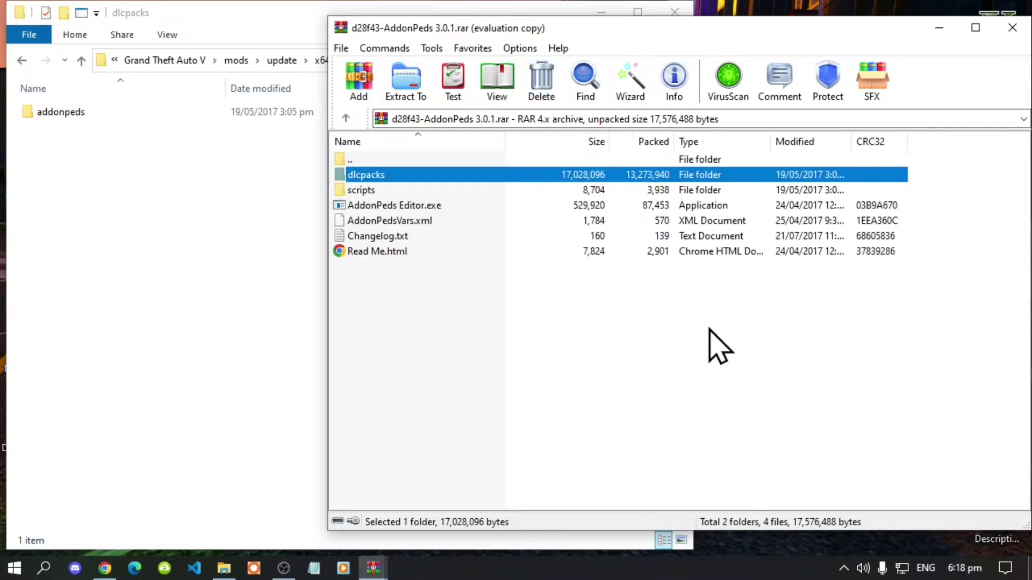
pyautogui.click(709, 328)
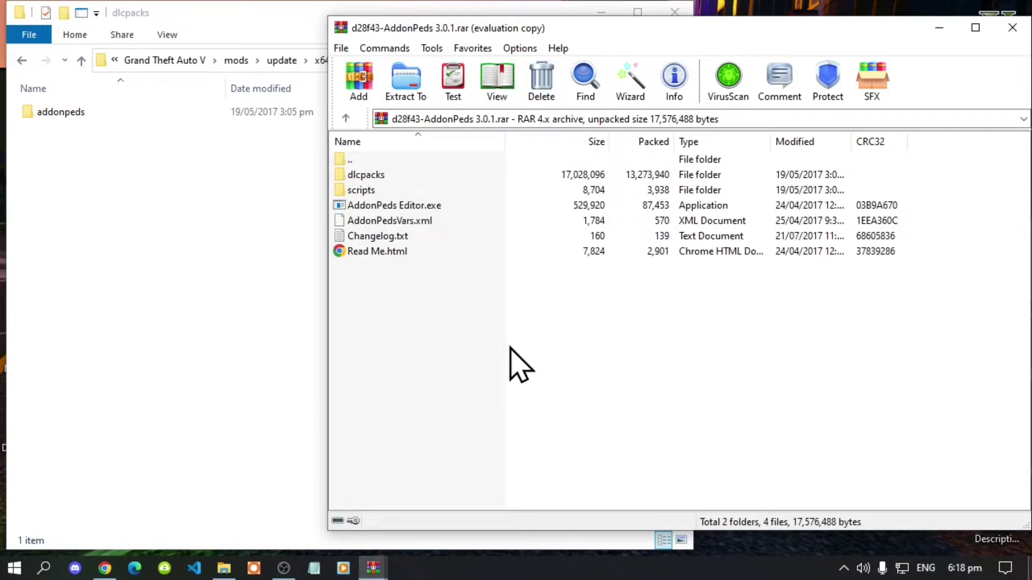
pyautogui.doubleClick(376, 251)
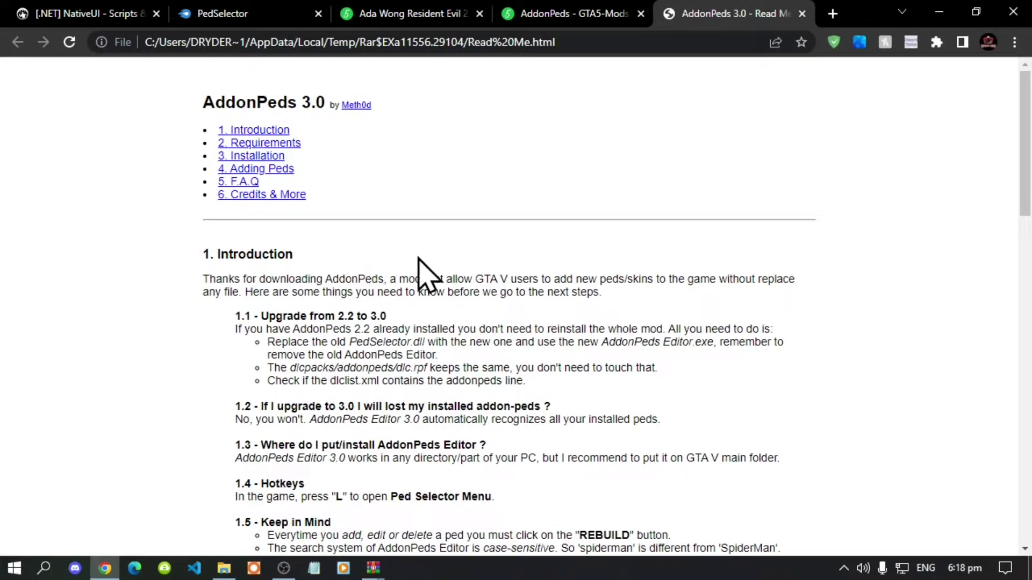
# - Copy the line <Item>dlcpacks:\addonpeds\</Item> from the Installation section of the AddonPeds readme
pyautogui.rightClick(482, 240)
pyautogui.middleClick(446, 269)
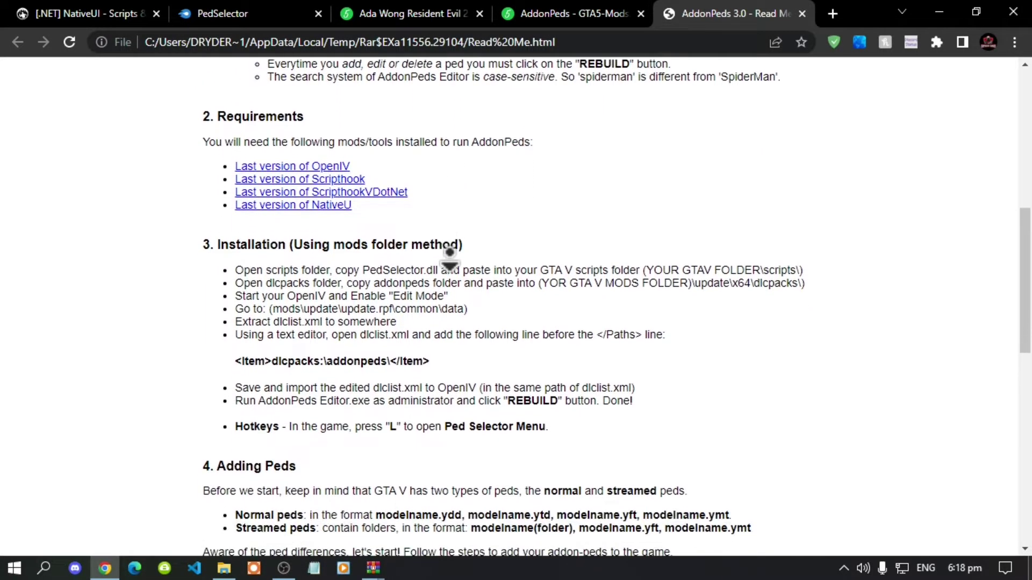
pyautogui.click(457, 271)
pyautogui.moveTo(431, 319); pyautogui.dragTo(234, 319)
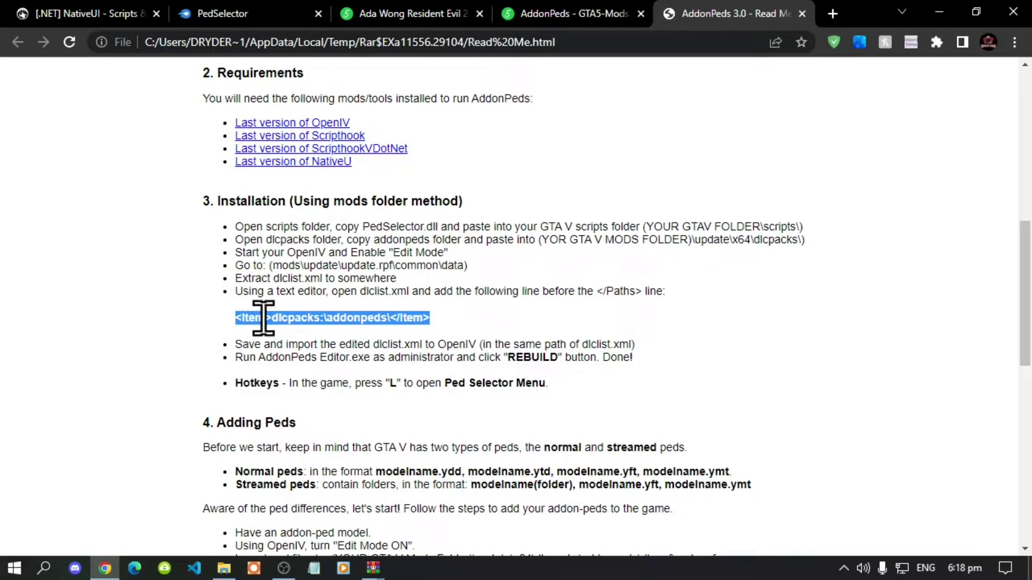
pyautogui.rightClick(289, 317)
pyautogui.click(299, 330)
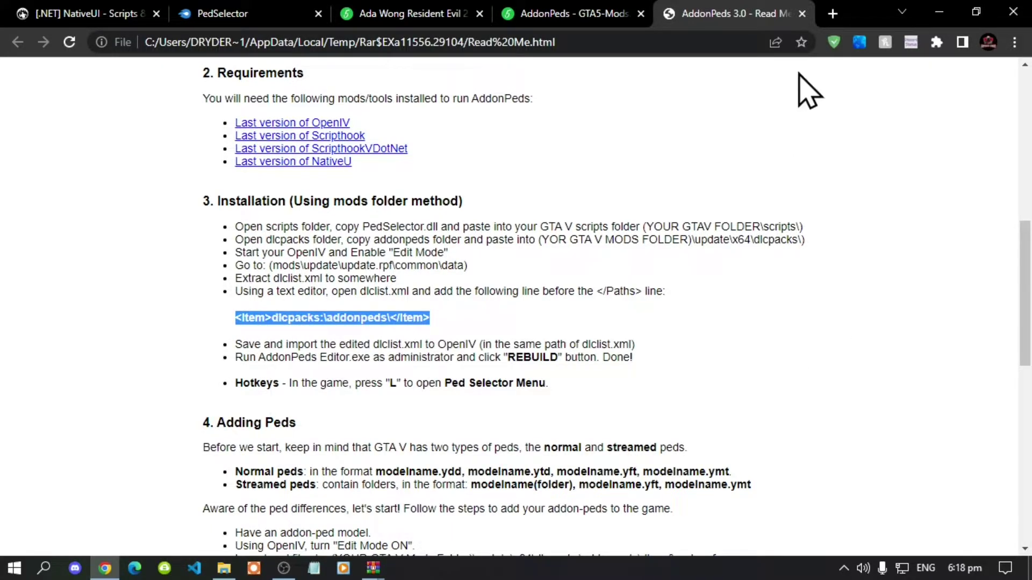
# - Close the readme page and the AddonPeds archive, and clear the browser and dlcpacks folder windows off the desktop
pyautogui.click(802, 14)
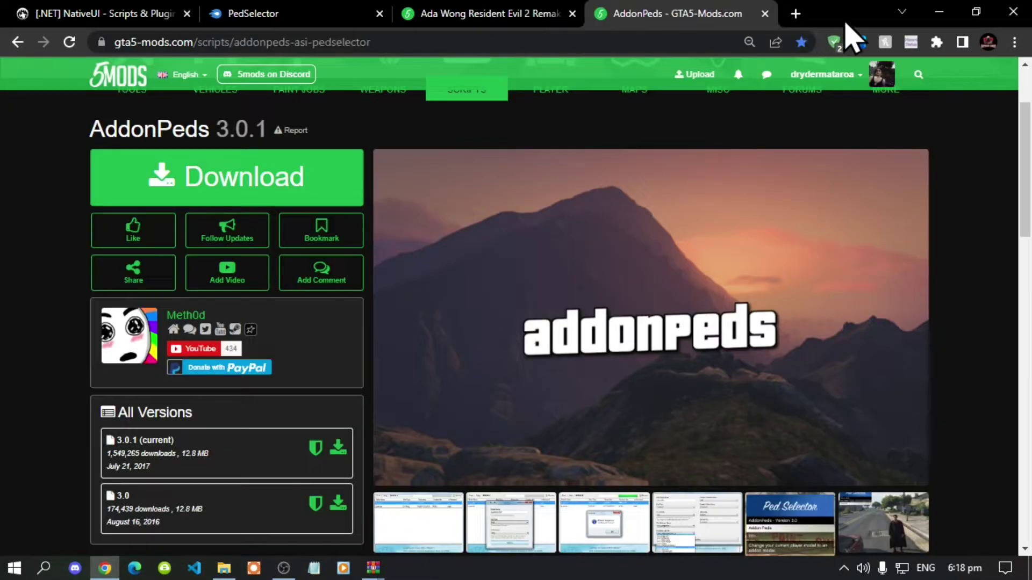
pyautogui.click(945, 22)
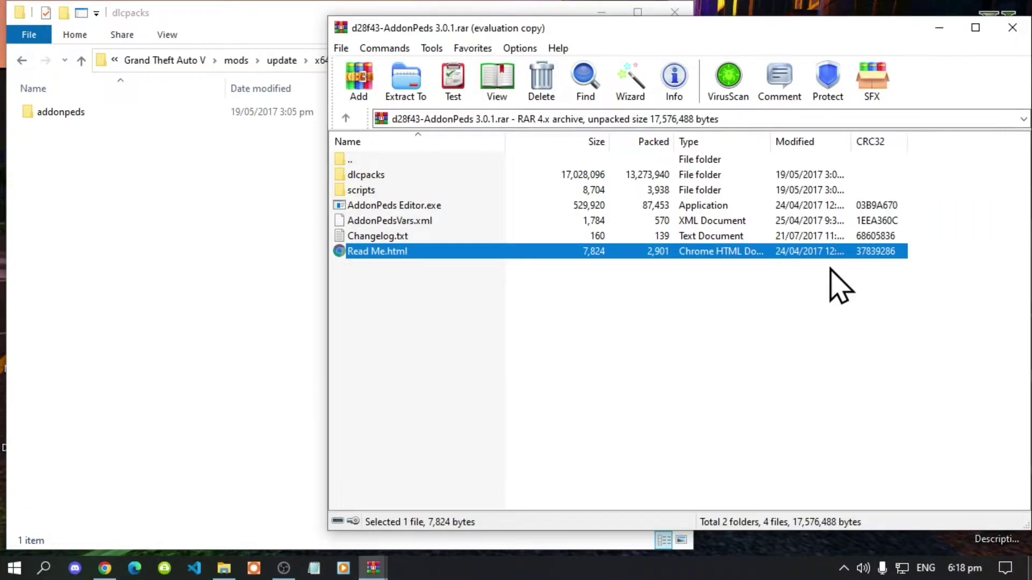
pyautogui.click(752, 355)
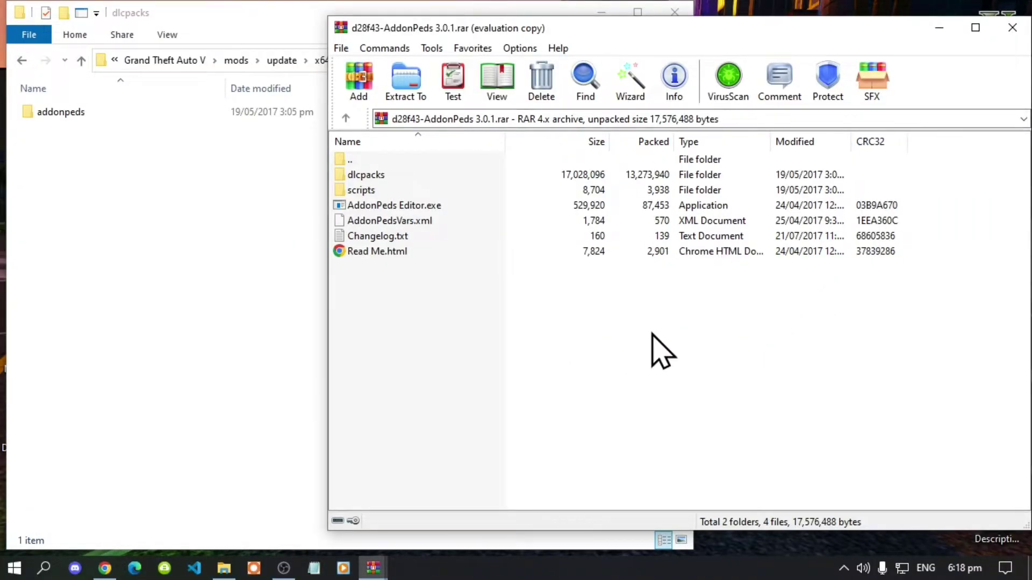
pyautogui.click(1024, 37)
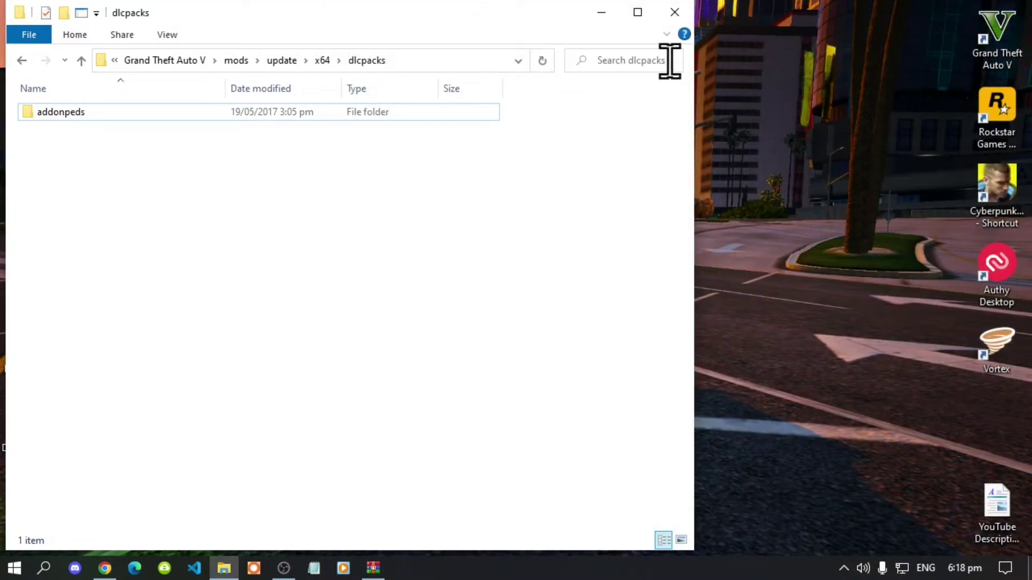
pyautogui.click(602, 13)
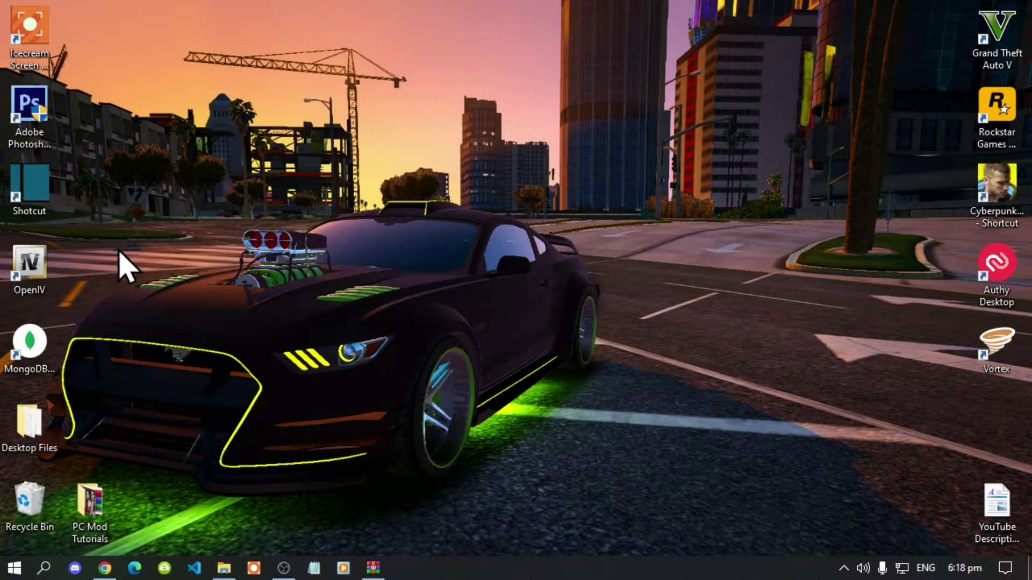
# - Launch OpenIV for the Windows version of Grand Theft Auto V and enable edit mode
pyautogui.doubleClick(32, 266)
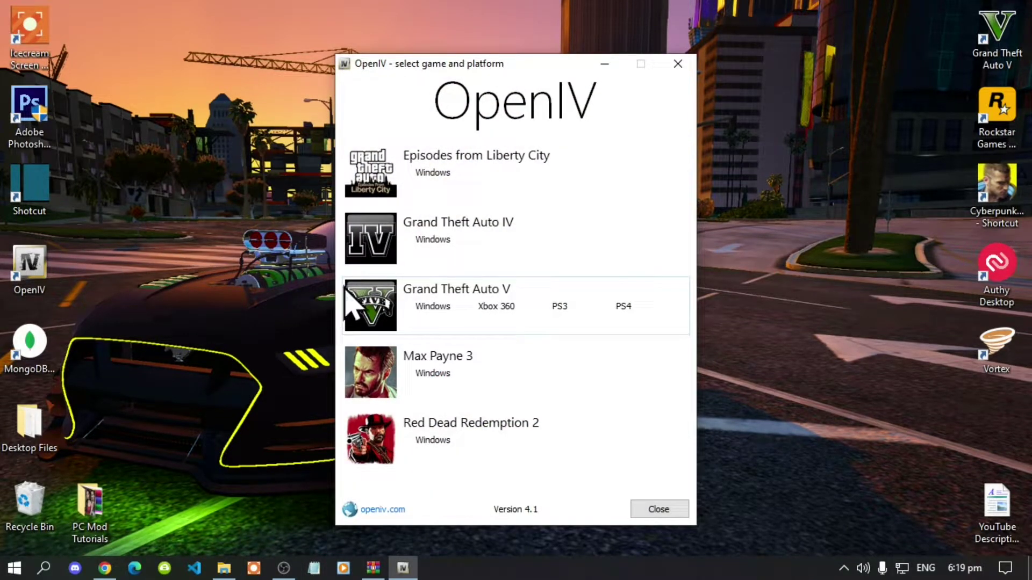
pyautogui.click(433, 307)
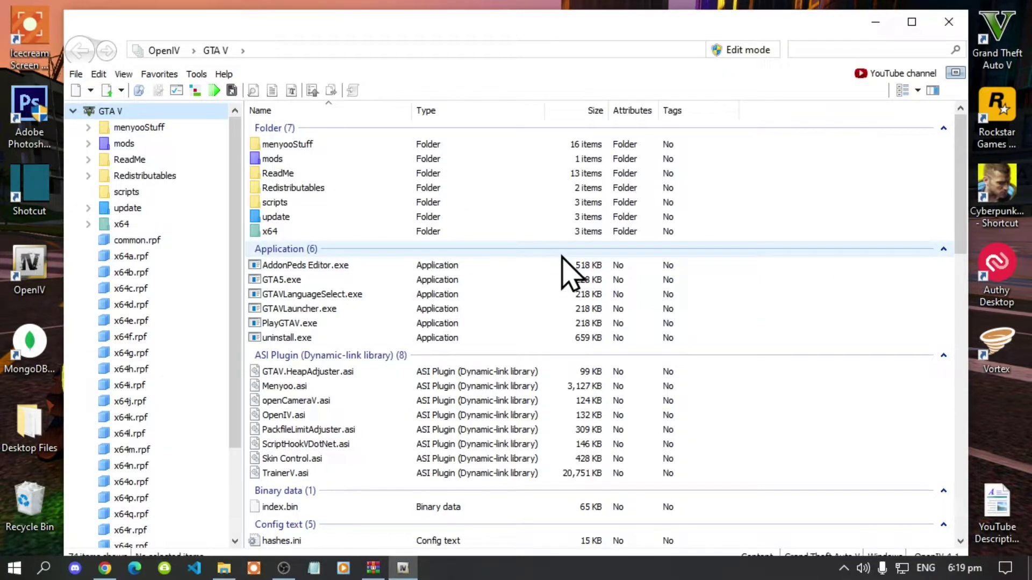
pyautogui.click(741, 51)
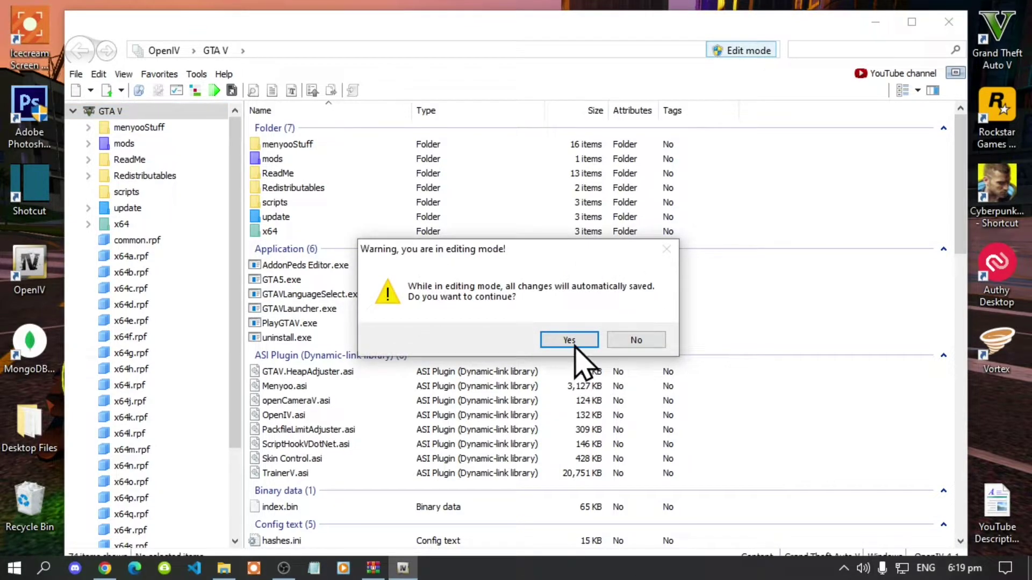
pyautogui.click(573, 344)
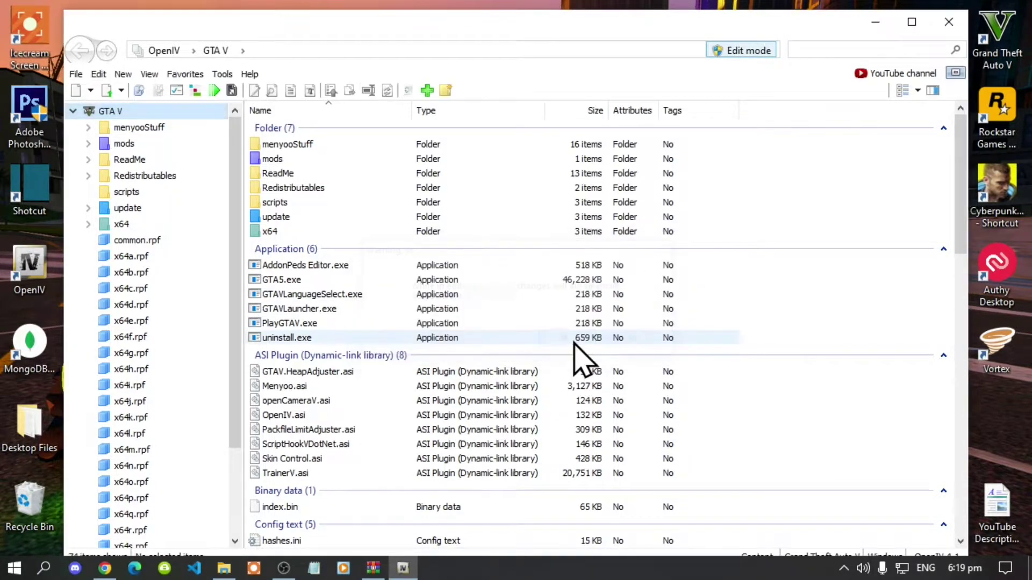
# - Open the folder mods\update\update.rpf\common\data in OpenIV
pyautogui.doubleClick(274, 160)
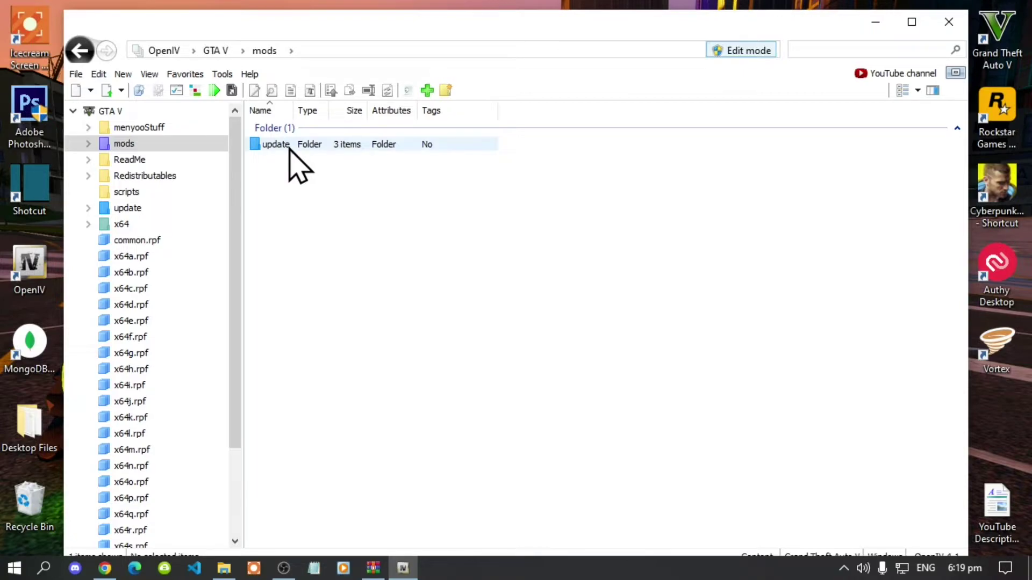
pyautogui.doubleClick(290, 151)
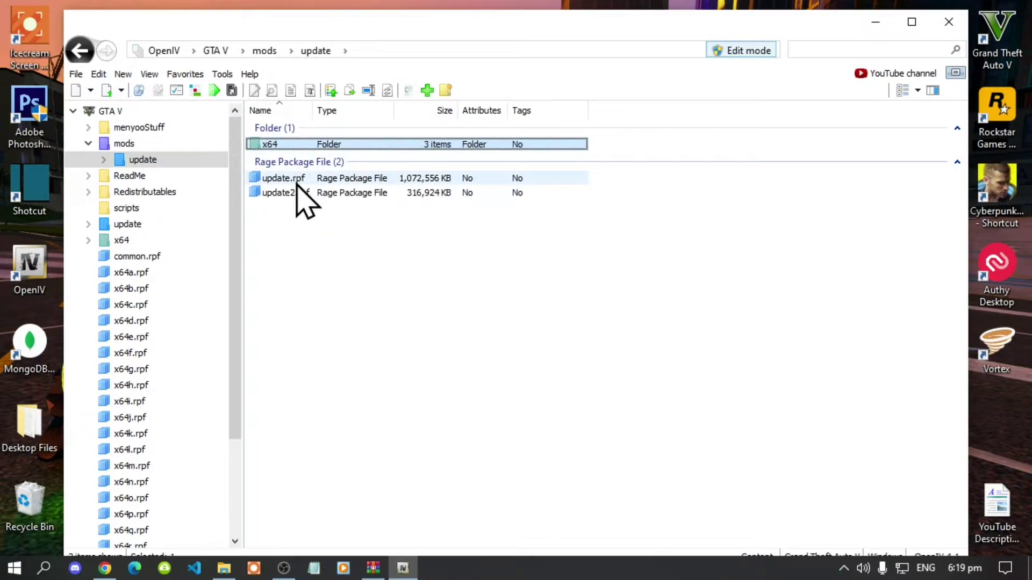
pyautogui.doubleClick(297, 181)
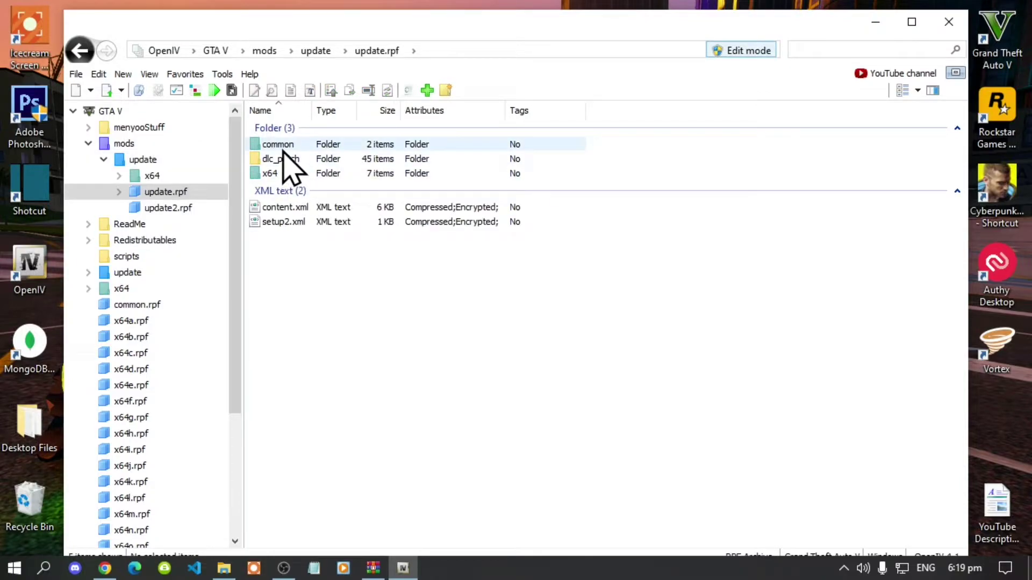
pyautogui.doubleClick(282, 146)
pyautogui.click(281, 147)
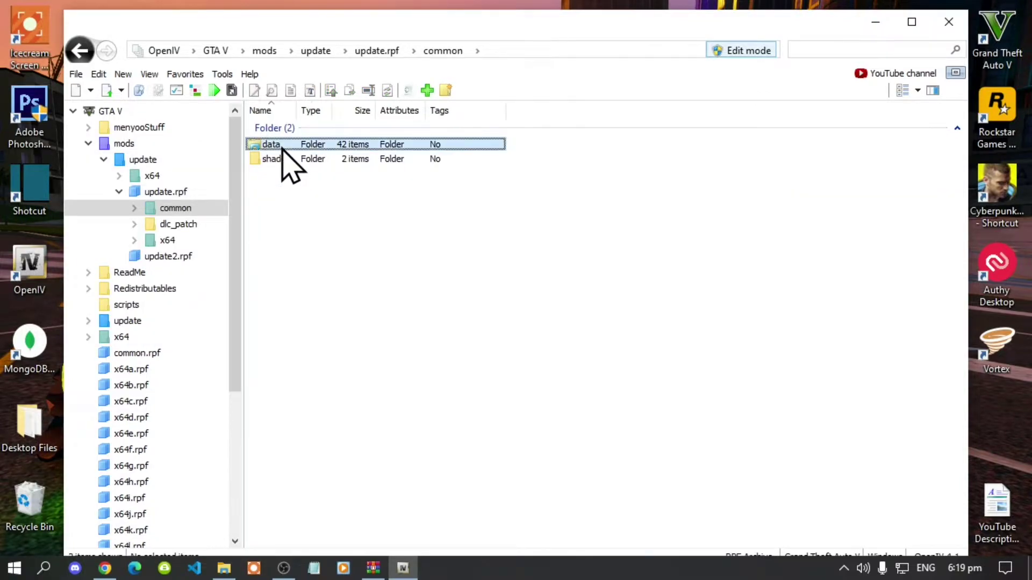
pyautogui.doubleClick(282, 146)
# - Edit dlclist.xml, adding <Item>dlcpacks:\addonpeds\</Item> on a new line just before </Paths>, and save the file
pyautogui.moveTo(961, 242); pyautogui.dragTo(944, 473)
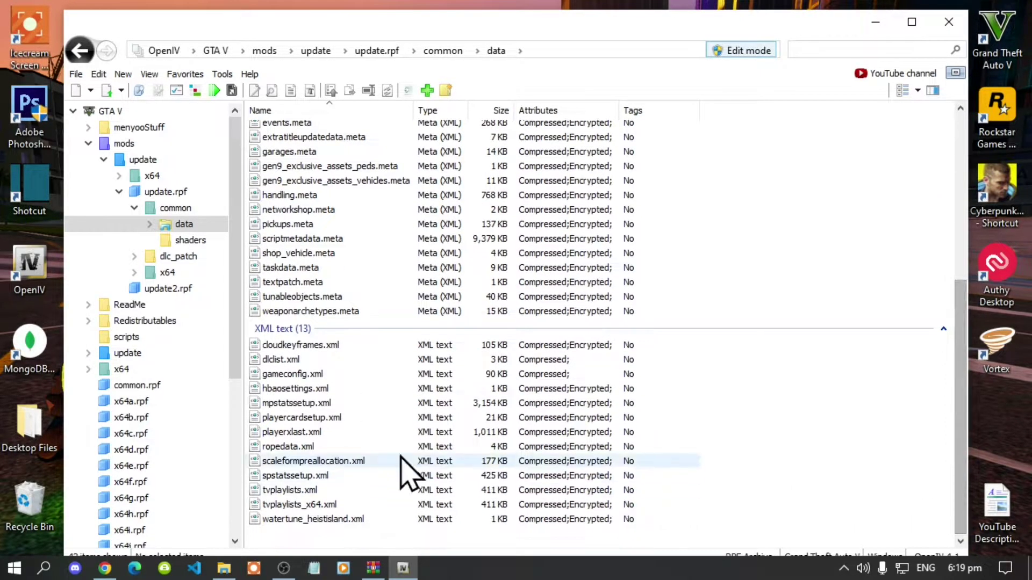
pyautogui.click(281, 370)
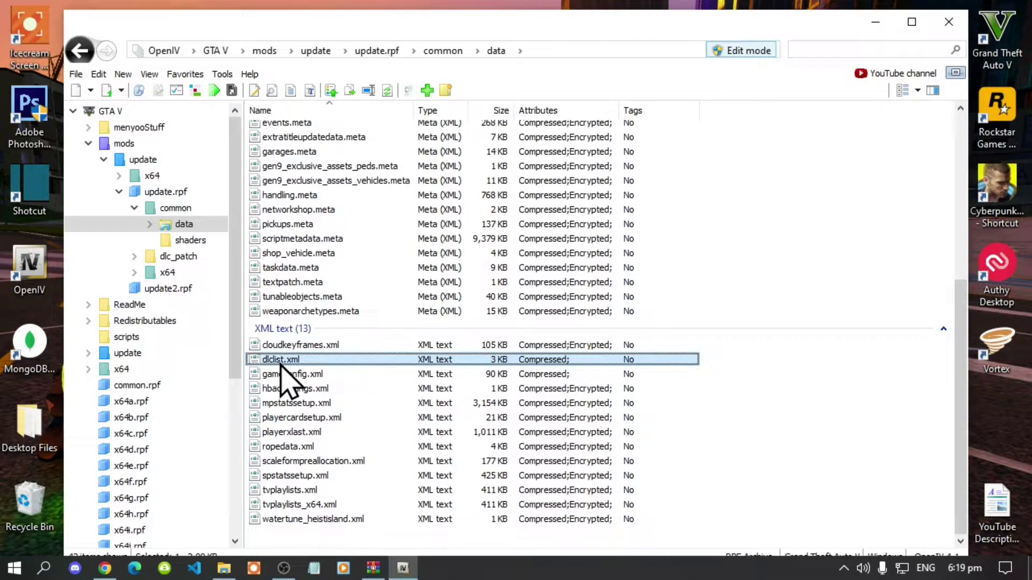
pyautogui.rightClick(280, 364)
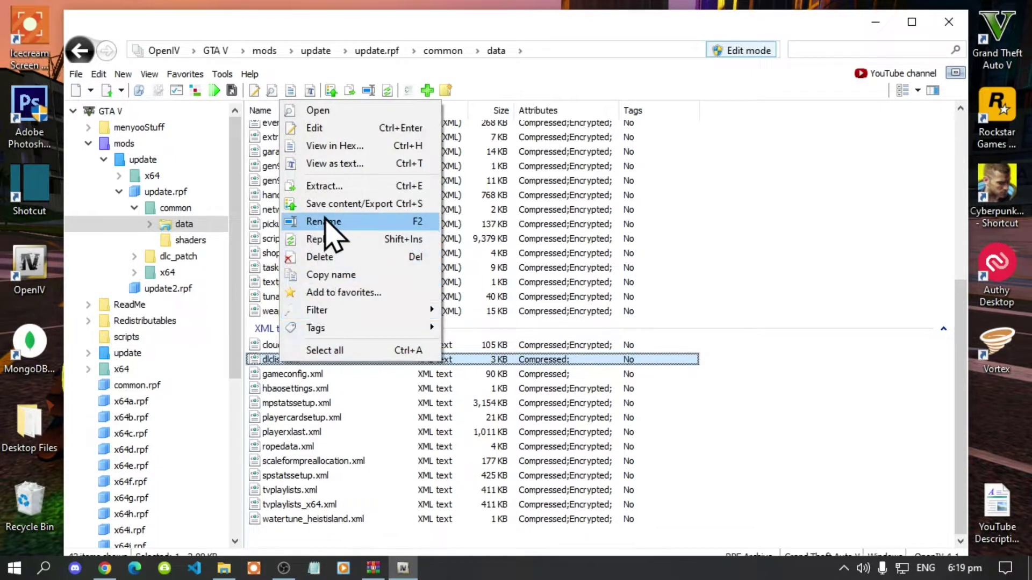
pyautogui.click(324, 128)
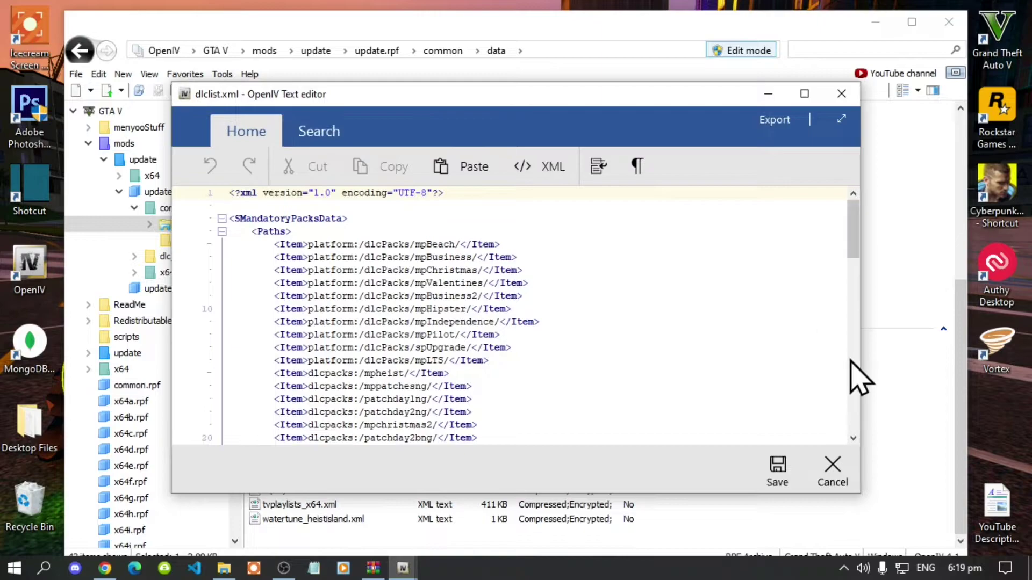
pyautogui.moveTo(853, 248); pyautogui.dragTo(860, 473)
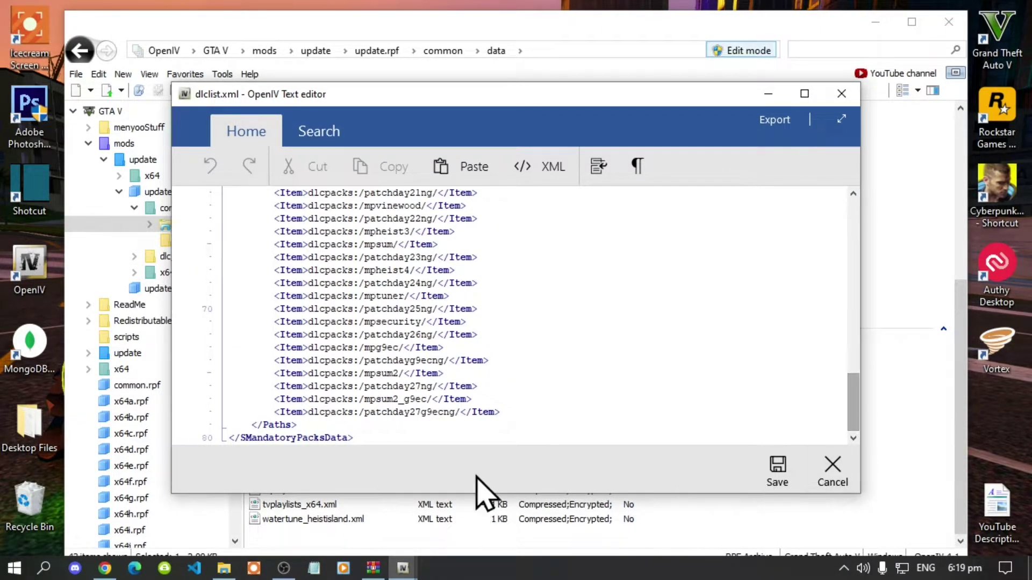
pyautogui.click(524, 416)
pyautogui.press('Return')
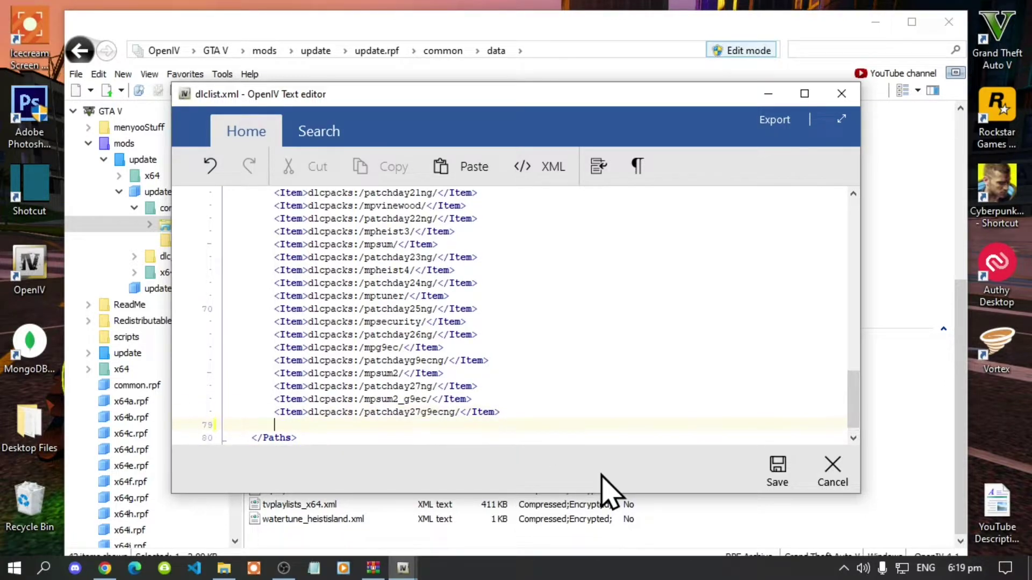
pyautogui.hotkey('ctrl', 'v')
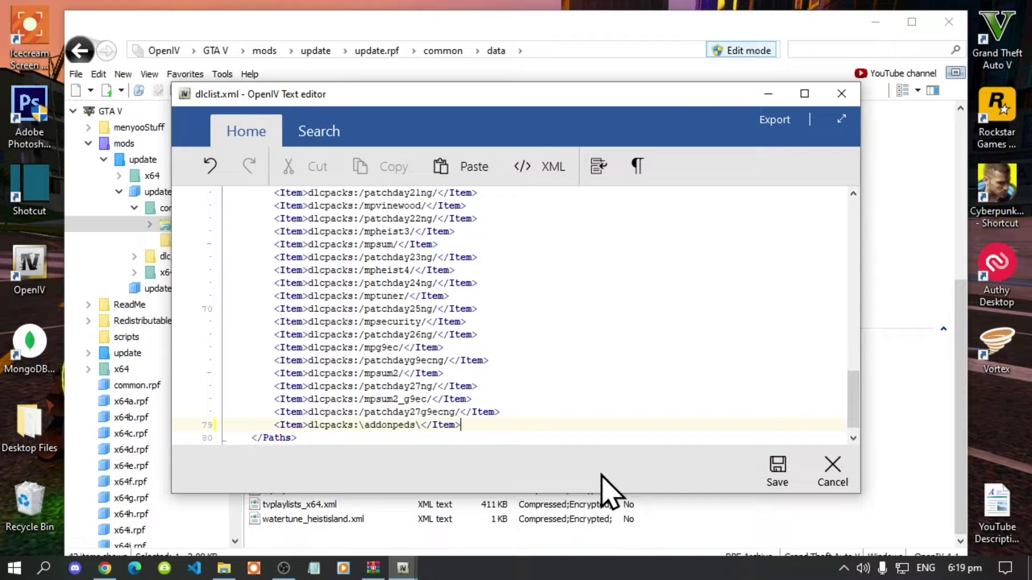
pyautogui.click(778, 481)
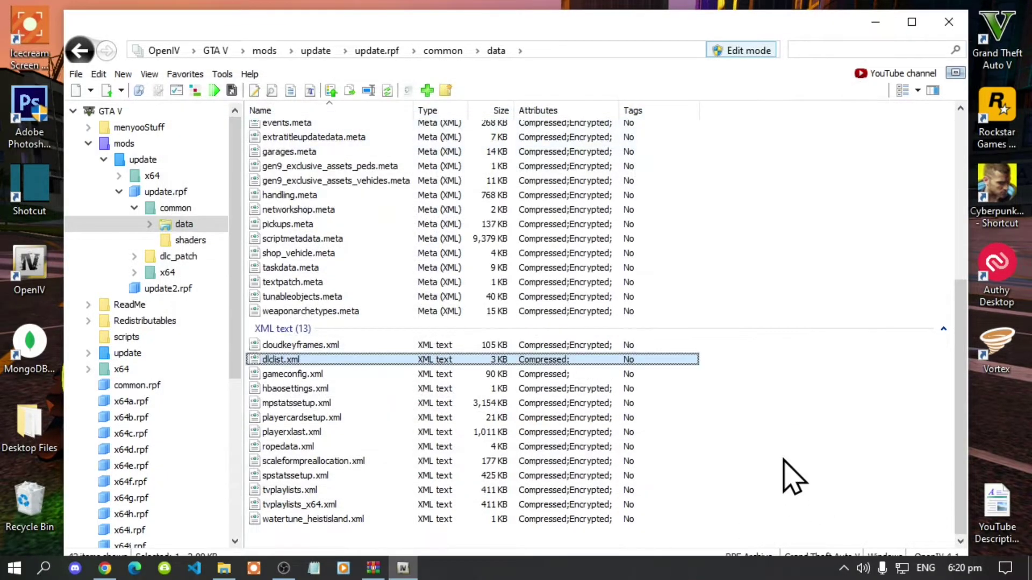
# - Reopen dlclist.xml for viewing, check the entries at its end and close it
pyautogui.doubleClick(274, 362)
pyautogui.moveTo(854, 238); pyautogui.dragTo(845, 477)
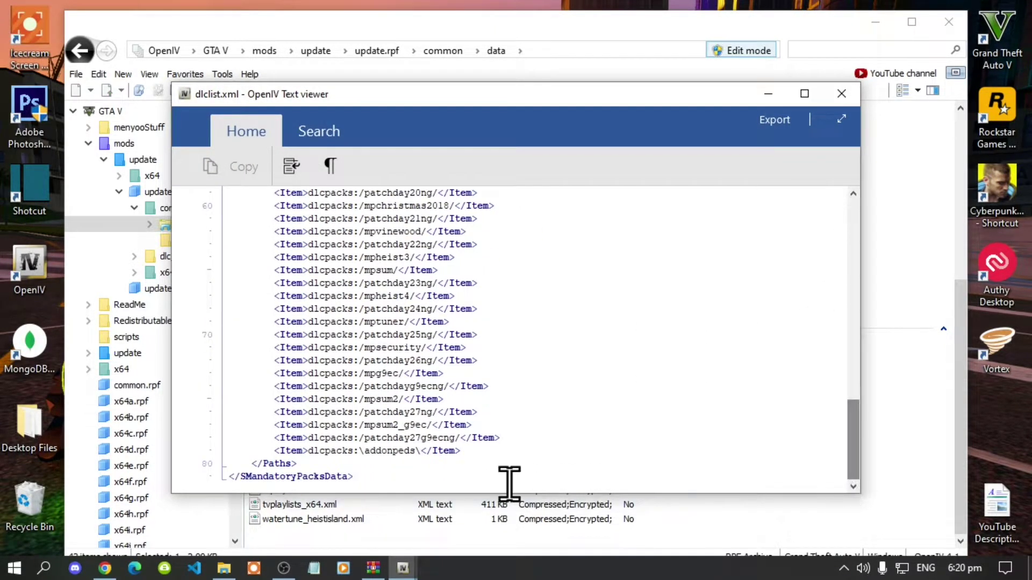
pyautogui.click(842, 94)
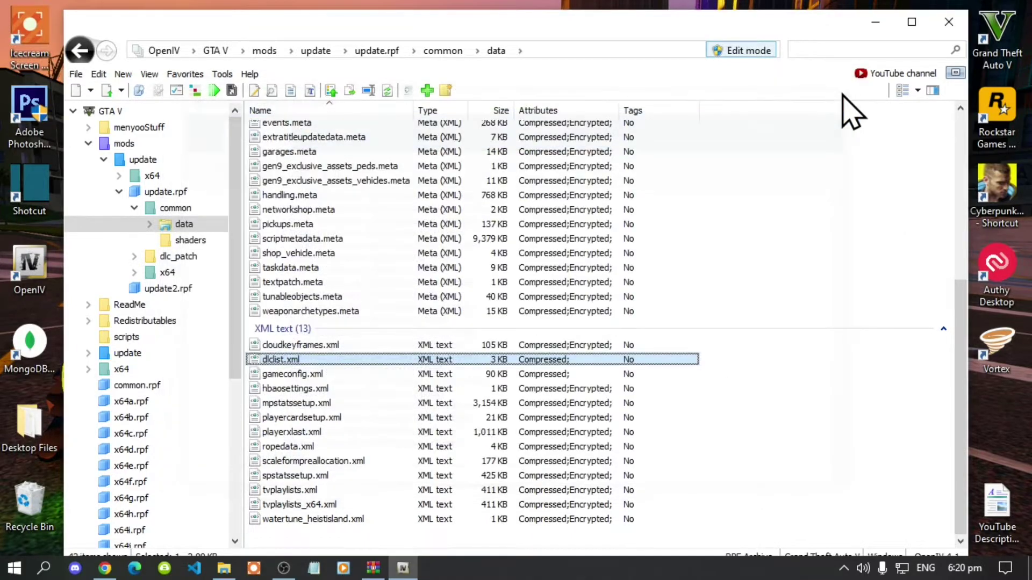
# - Return OpenIV to the GTA V root and minimize it, then open the Ada Wong RE2 folder in the Ada_V_v1.5.zip archive
pyautogui.click(214, 51)
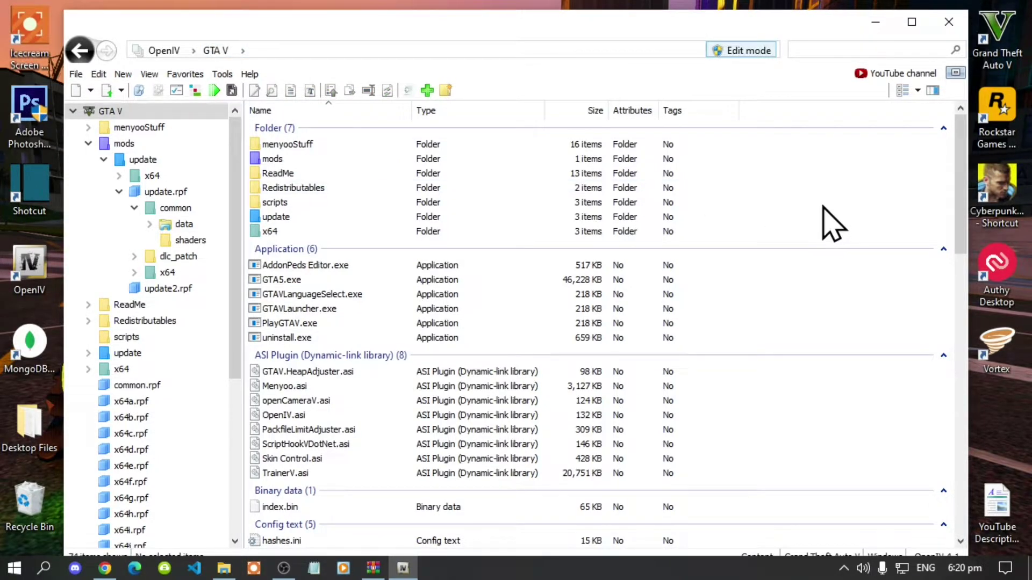
pyautogui.click(878, 22)
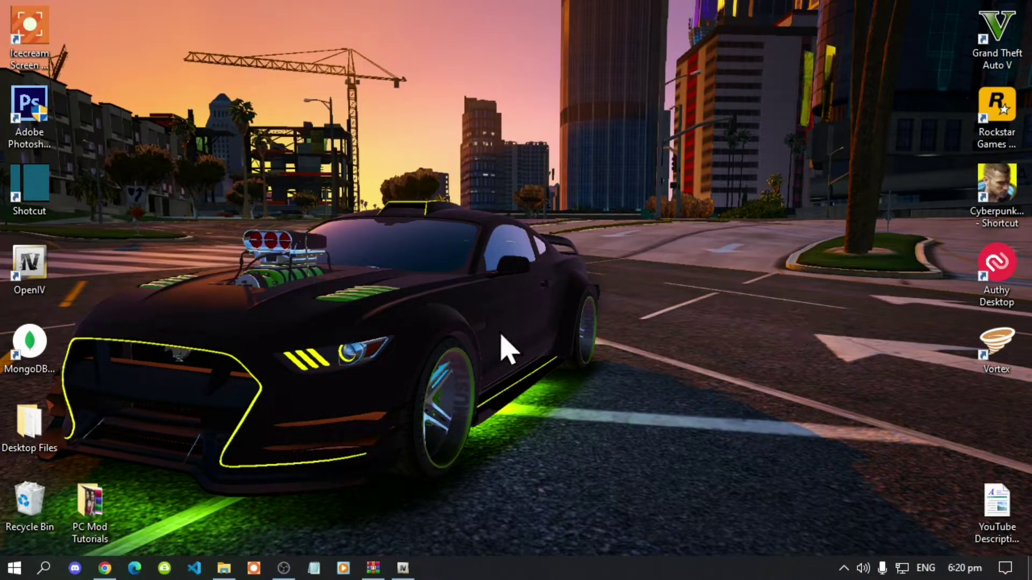
pyautogui.click(373, 568)
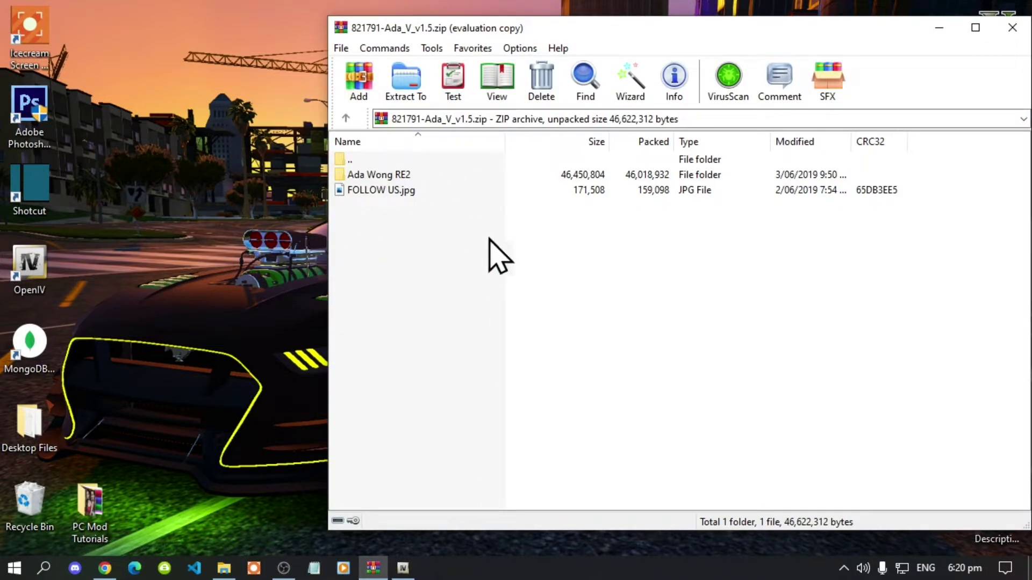
pyautogui.click(383, 178)
pyautogui.doubleClick(382, 178)
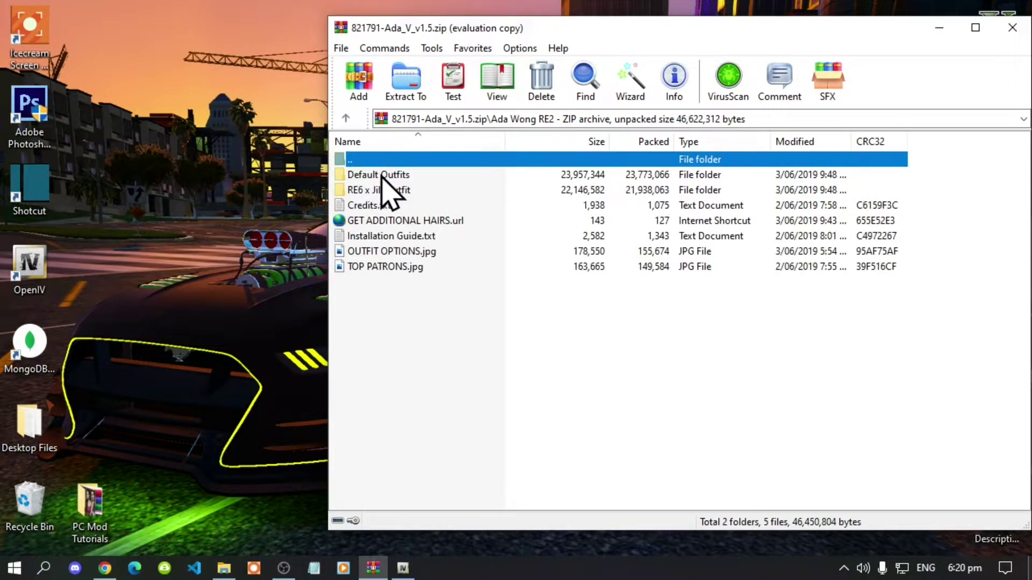
# - Look into the Default Outfits and RE6 x Jill Outfit folders of the Ada archive, ending in Default Outfits
pyautogui.doubleClick(359, 177)
pyautogui.press('BackSpace')
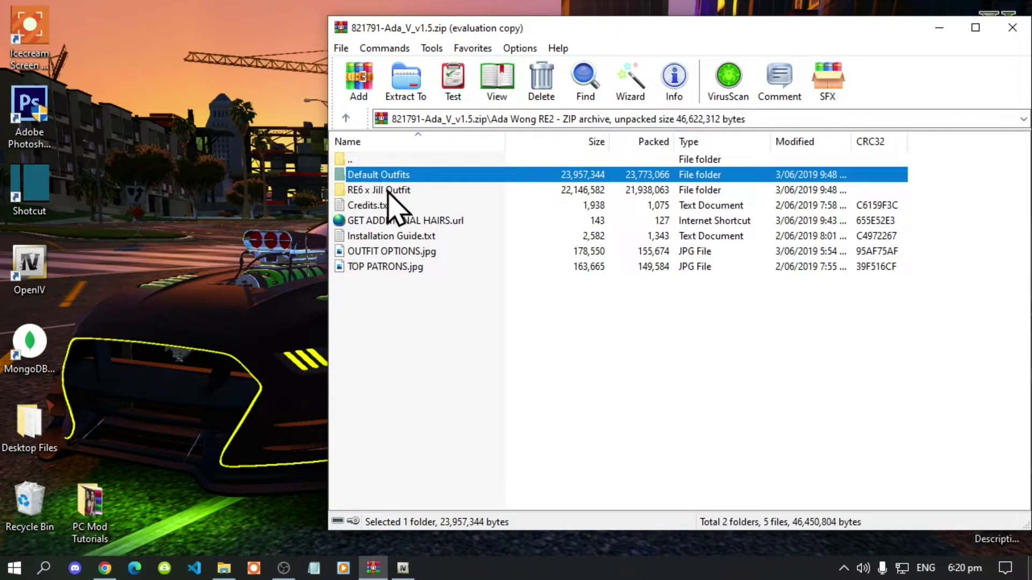
pyautogui.doubleClick(398, 194)
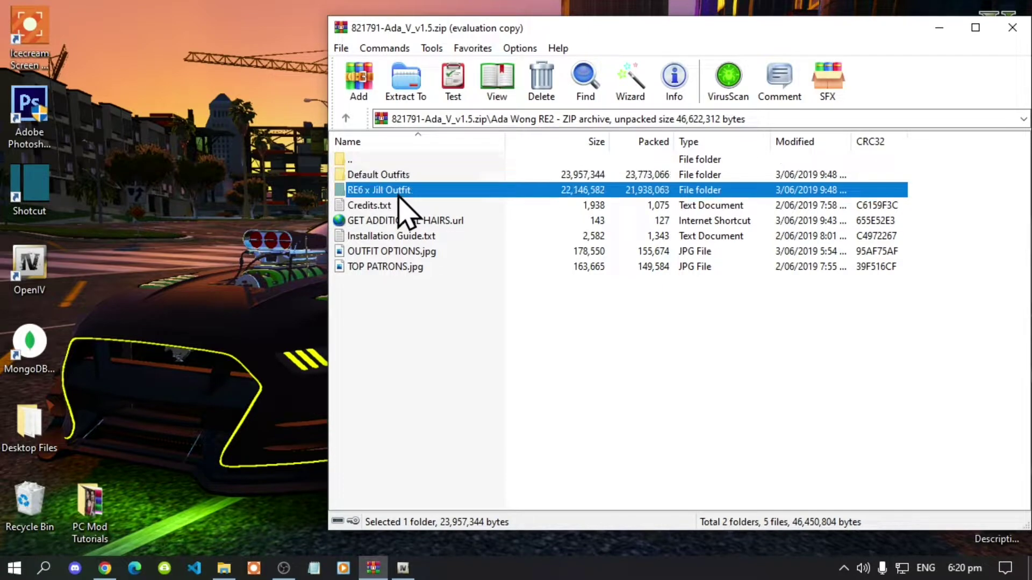
pyautogui.press('BackSpace')
pyautogui.doubleClick(392, 176)
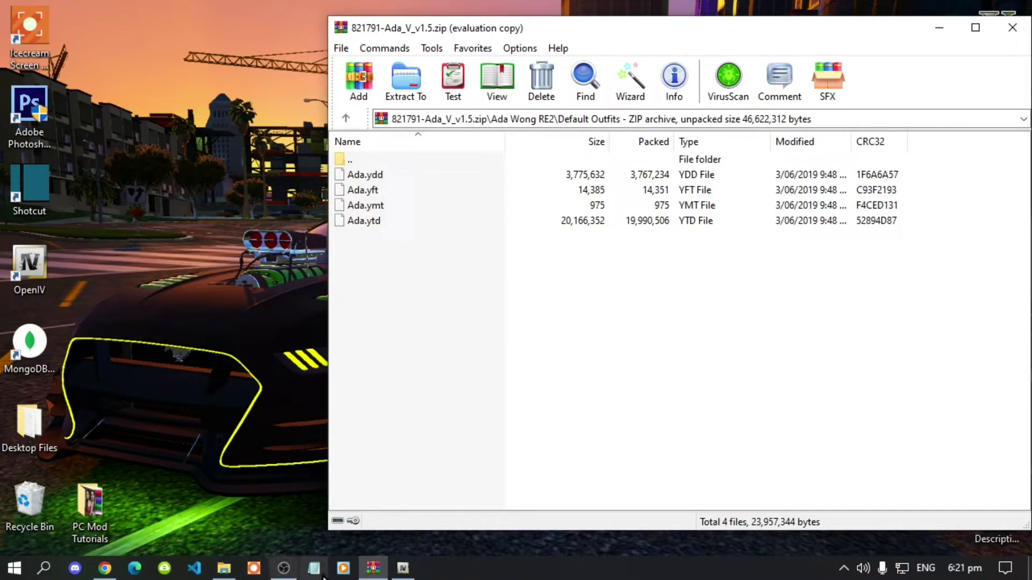
# - Switch to OpenIV and open mods\update\x64\dlcpacks\addonpeds\dlc.rpf\peds.rpf
pyautogui.click(403, 568)
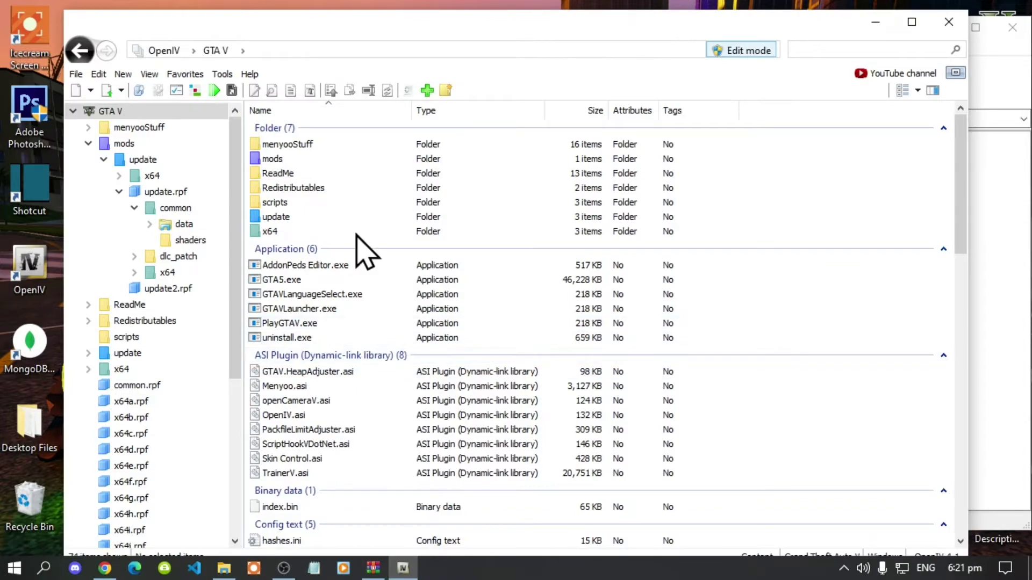
pyautogui.doubleClick(272, 159)
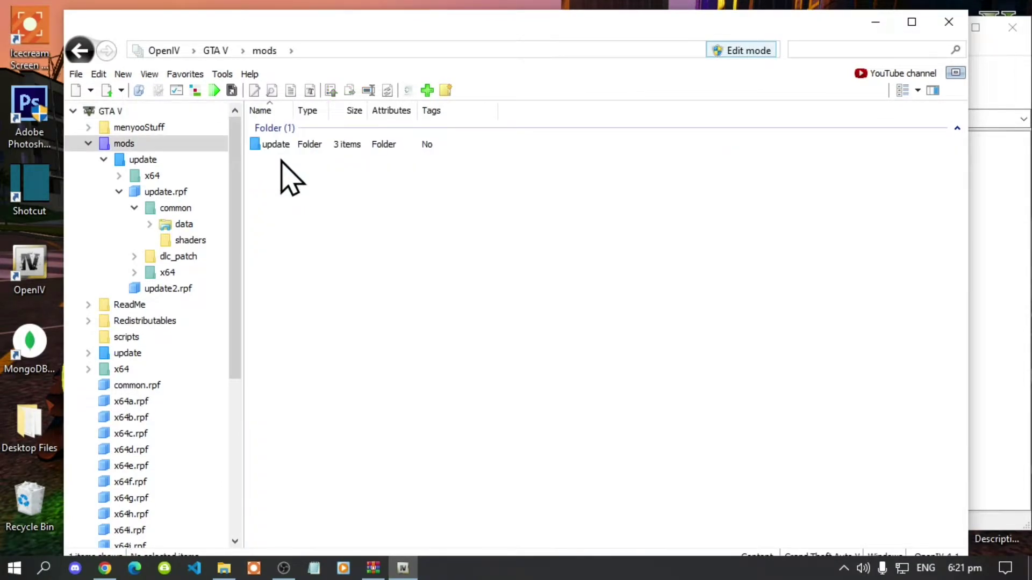
pyautogui.doubleClick(280, 146)
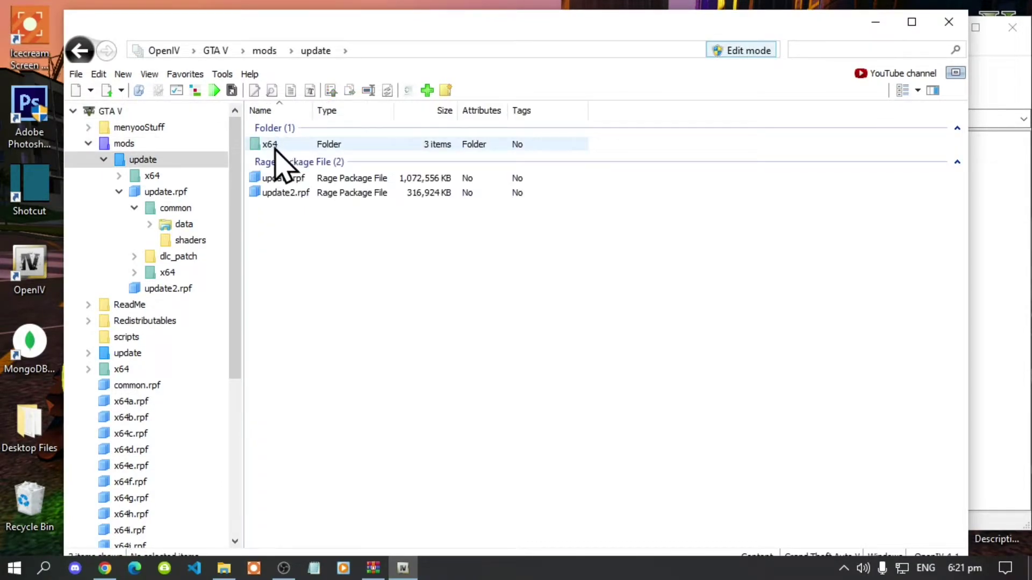
pyautogui.doubleClick(275, 146)
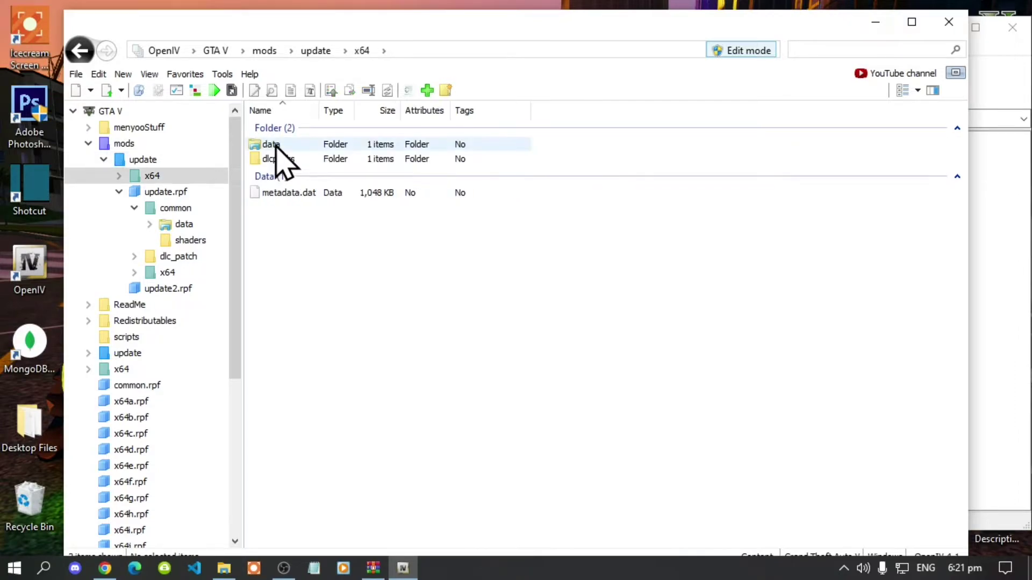
pyautogui.doubleClick(293, 159)
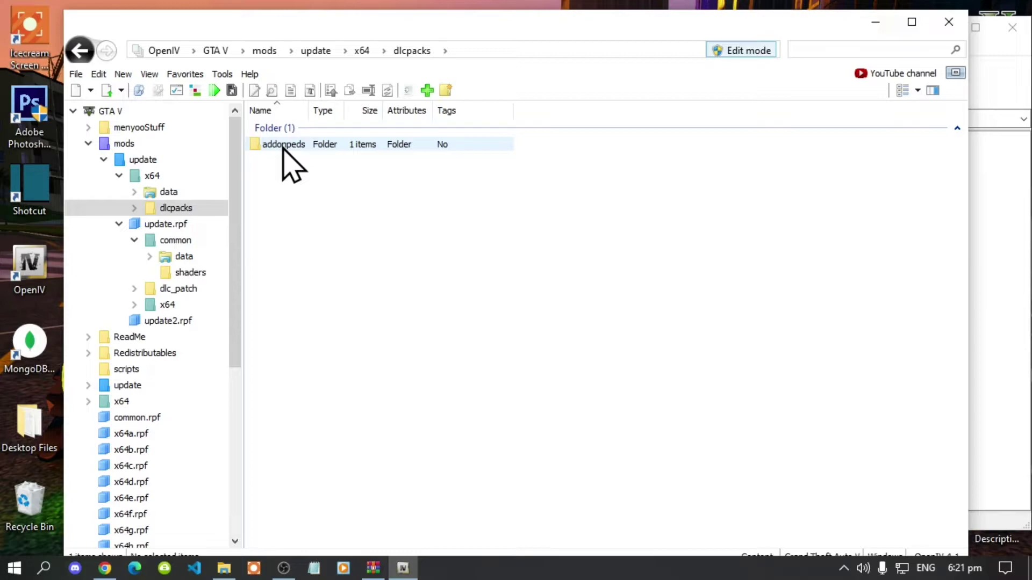
pyautogui.doubleClick(285, 145)
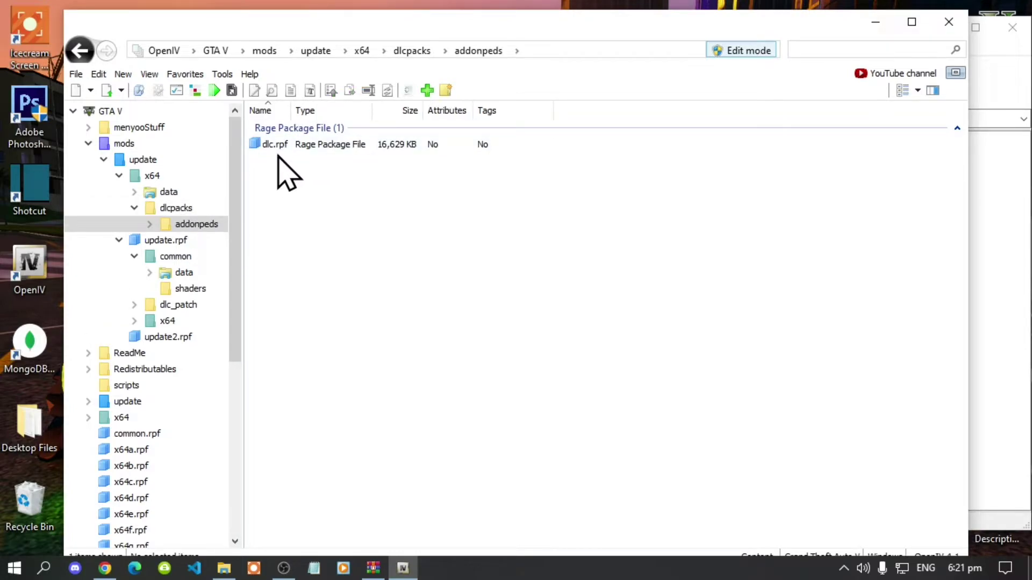
pyautogui.doubleClick(276, 145)
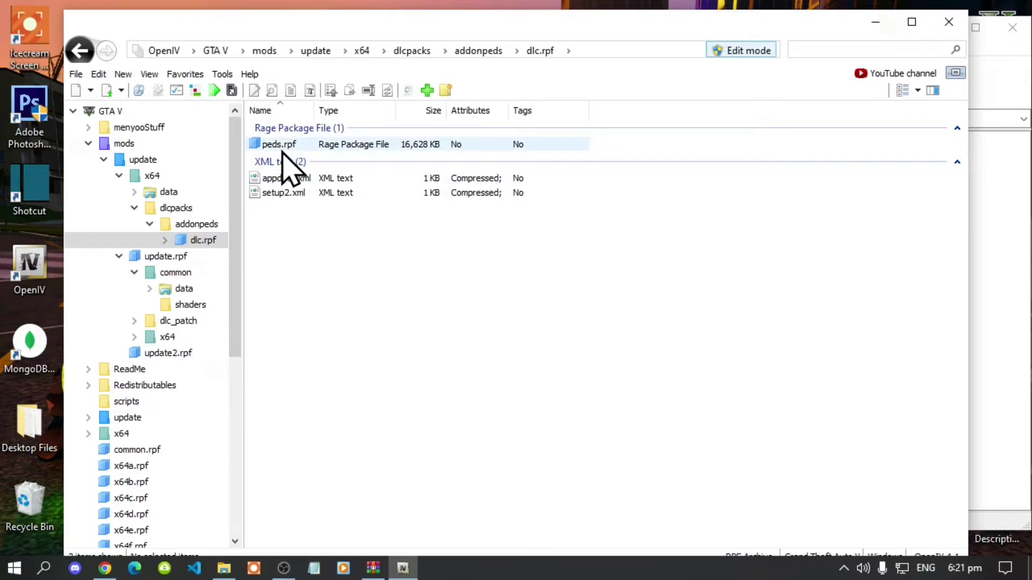
pyautogui.doubleClick(280, 144)
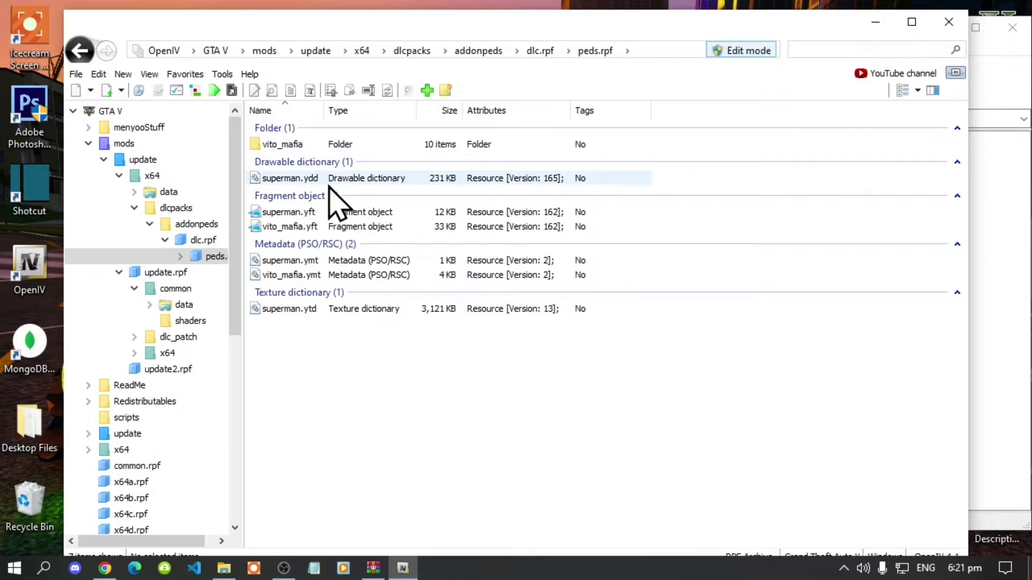
# - Permanently delete all the default superman and vito_mafia items from peds.rpf
pyautogui.moveTo(417, 355); pyautogui.dragTo(302, 144)
pyautogui.rightClick(295, 143)
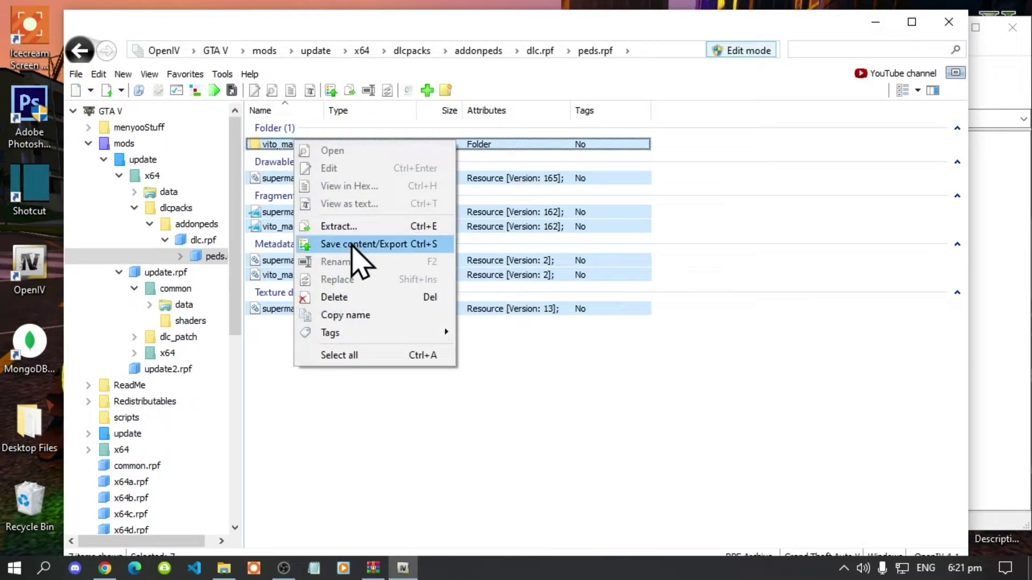
pyautogui.click(346, 297)
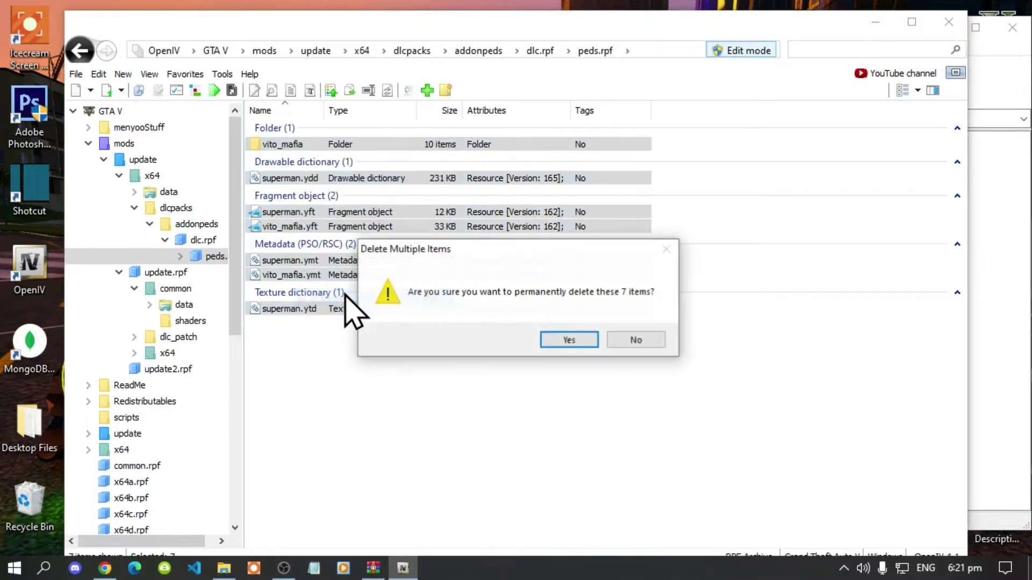
pyautogui.click(566, 342)
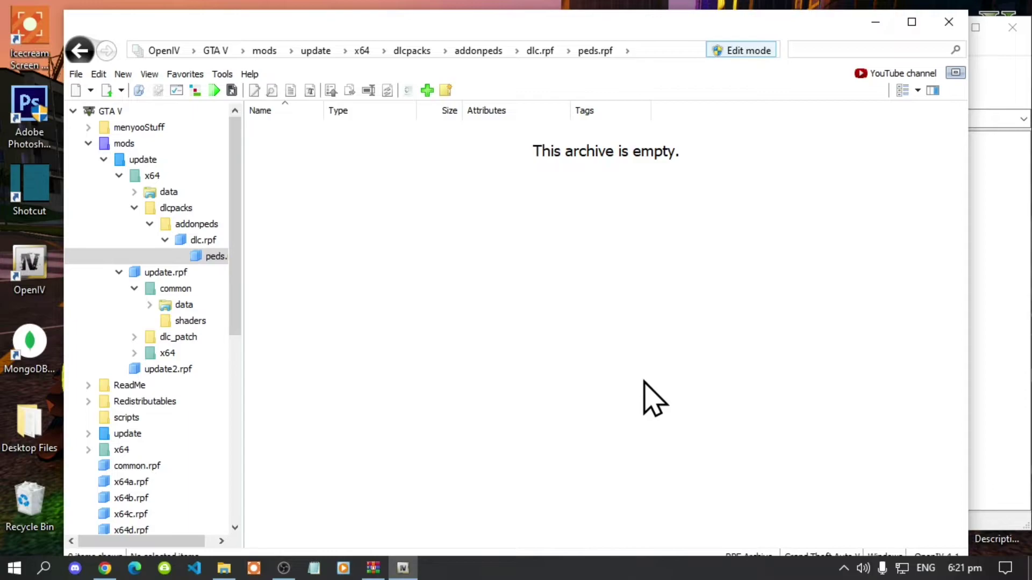
# - Add Ada.ydd, Ada.yft, Ada.ymt and Ada.ytd from the archive's Default Outfits folder to peds.rpf in OpenIV
pyautogui.click(999, 294)
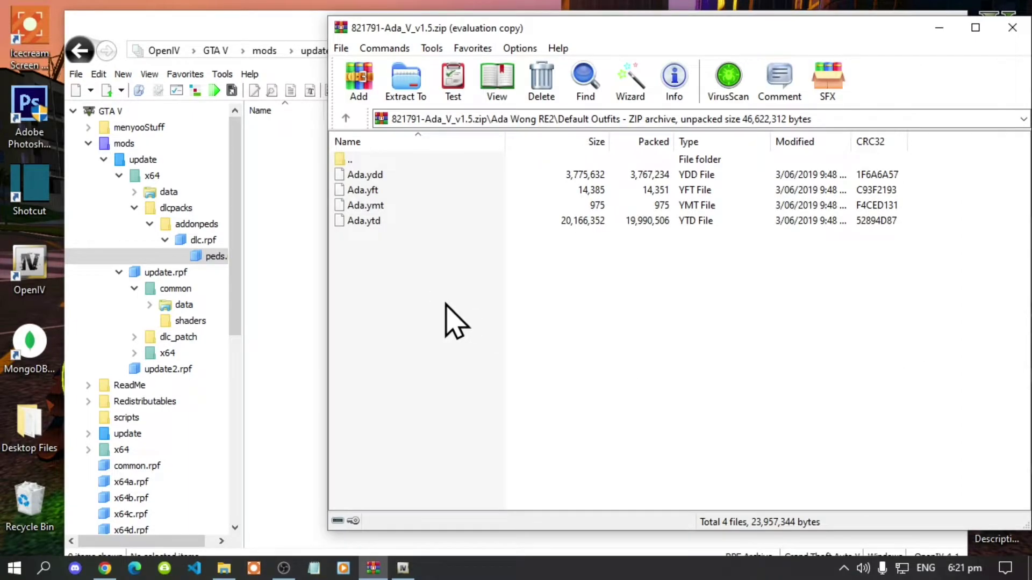
pyautogui.moveTo(433, 281); pyautogui.dragTo(281, 188)
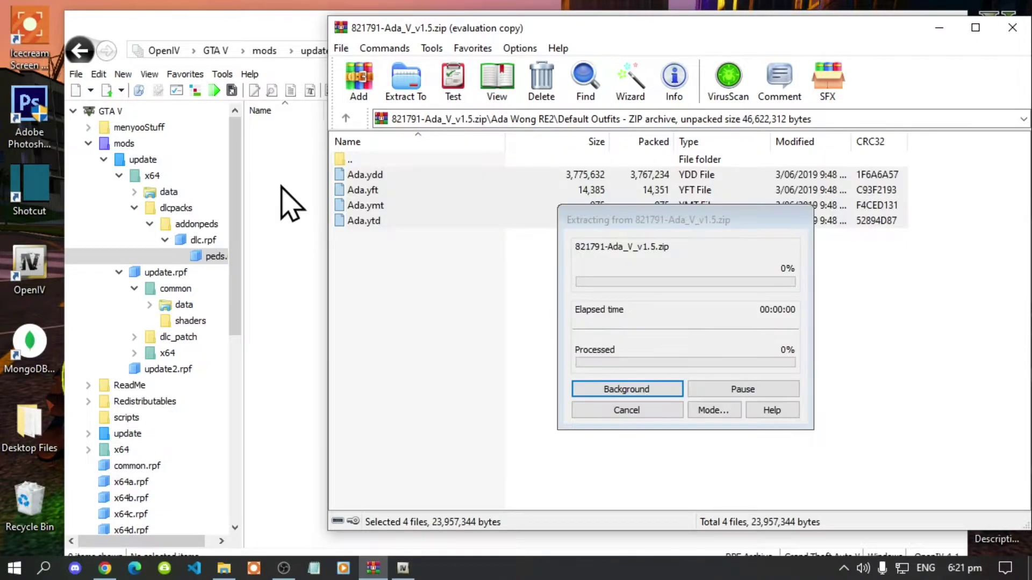
pyautogui.click(293, 327)
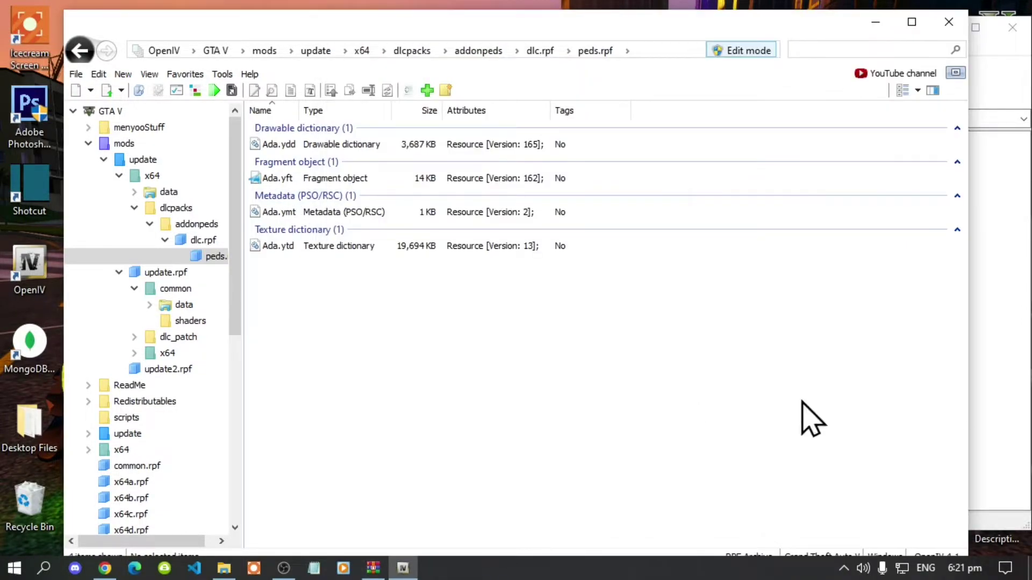
# - Add the four AdaRE6 files from the archive's RE6 x Jill Outfit folder to peds.rpf and close the archive
pyautogui.click(1004, 380)
pyautogui.click(668, 362)
pyautogui.press('BackSpace')
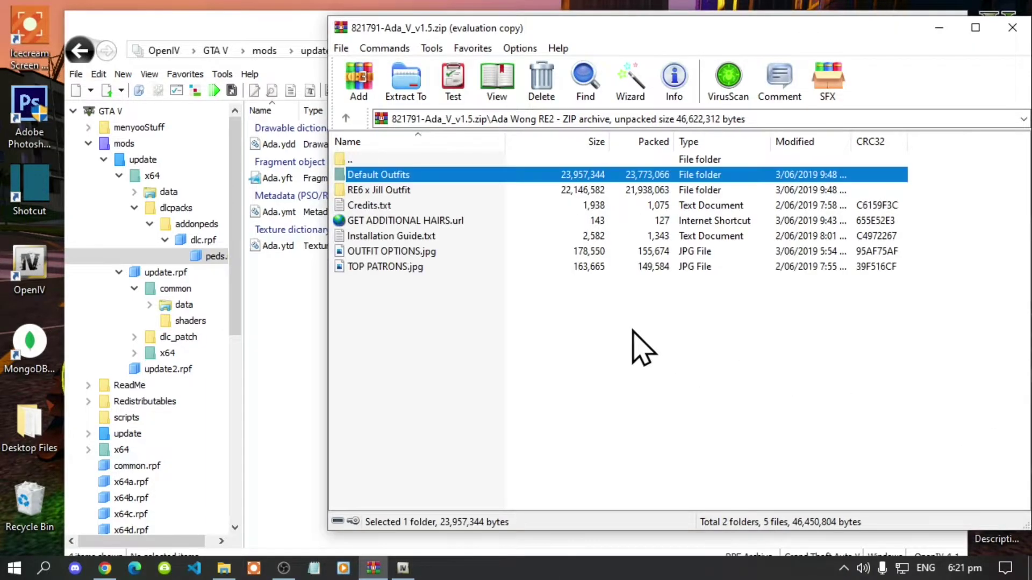
pyautogui.doubleClick(376, 190)
pyautogui.moveTo(440, 310); pyautogui.dragTo(300, 307)
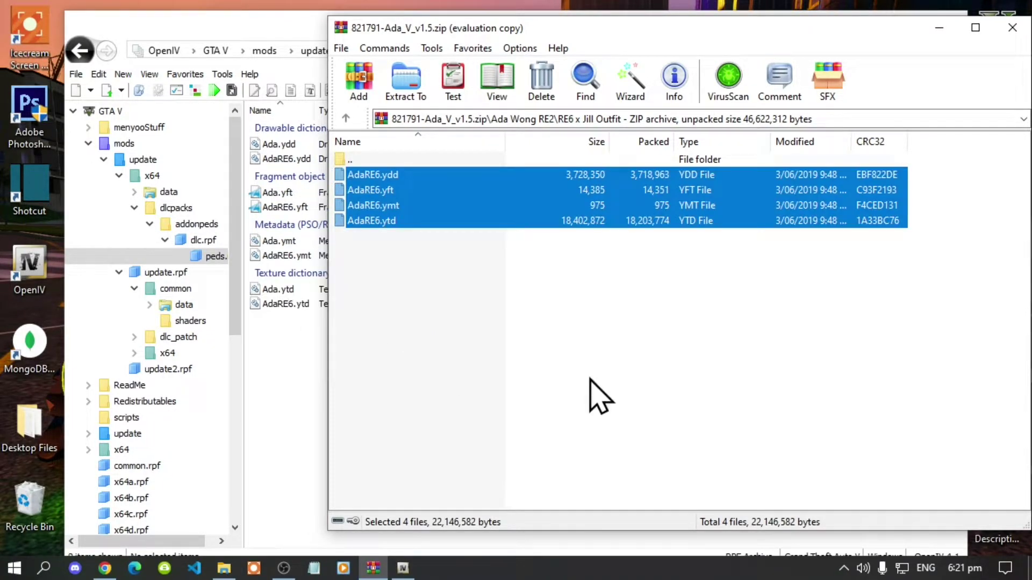
pyautogui.click(1011, 31)
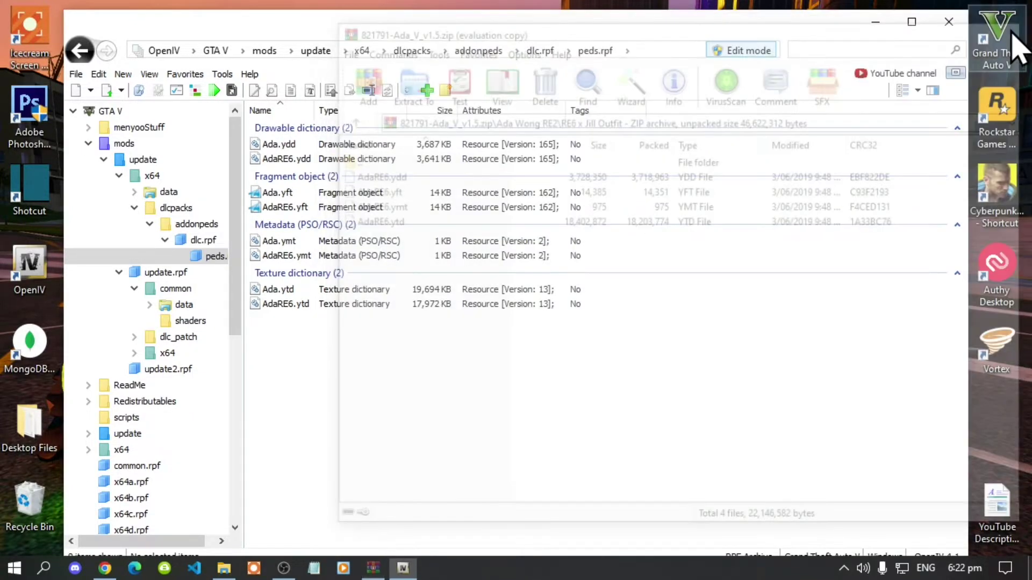
# - Extract Ada.ydd and AdaRE6.ydd from peds.rpf to the desktop, then return OpenIV to the GTA V root and close it
pyautogui.moveTo(637, 24); pyautogui.dragTo(658, 103)
pyautogui.moveTo(304, 226); pyautogui.dragTo(337, 33)
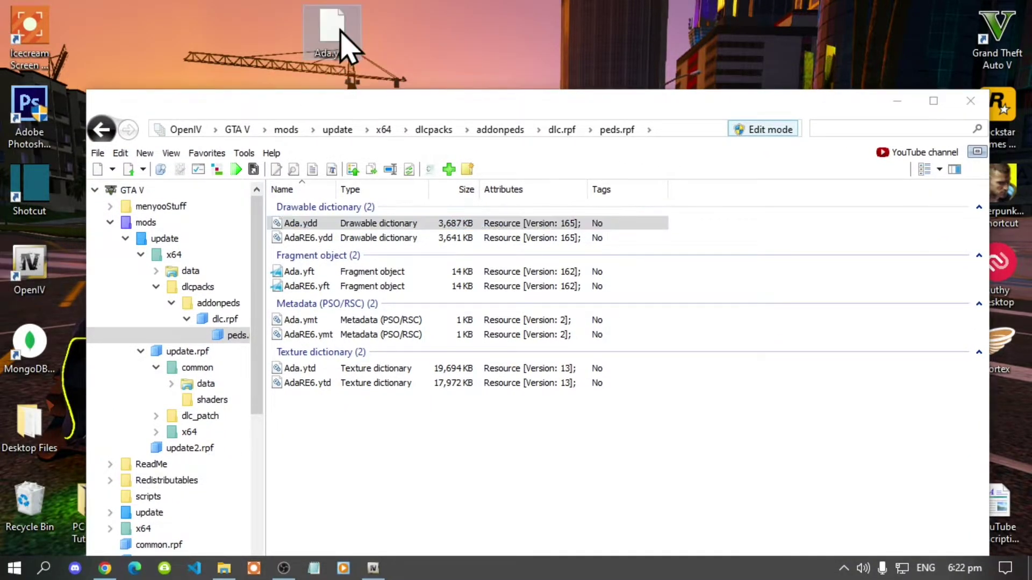
pyautogui.moveTo(304, 240); pyautogui.dragTo(393, 37)
pyautogui.moveTo(444, 92); pyautogui.dragTo(448, 30)
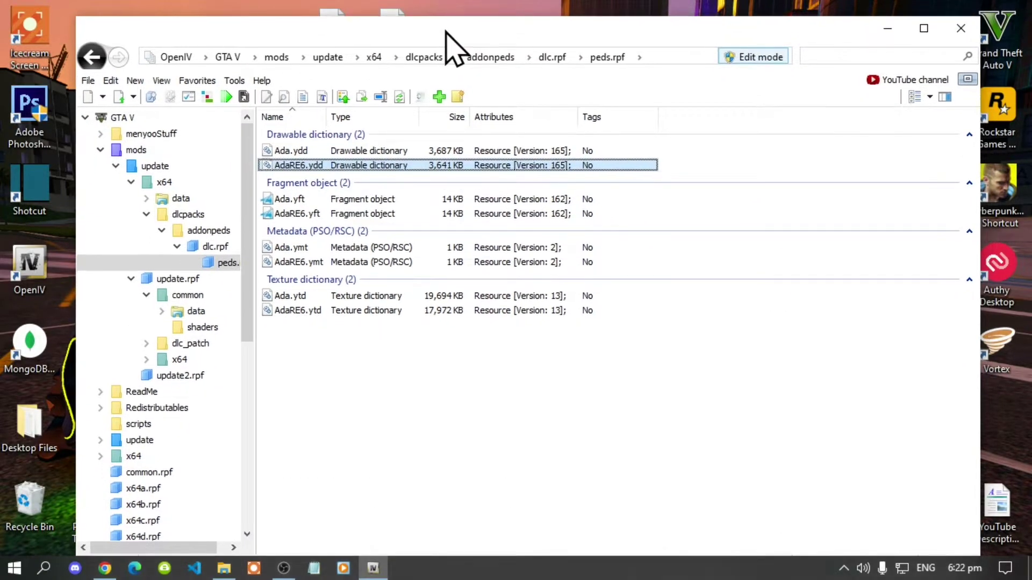
pyautogui.click(227, 57)
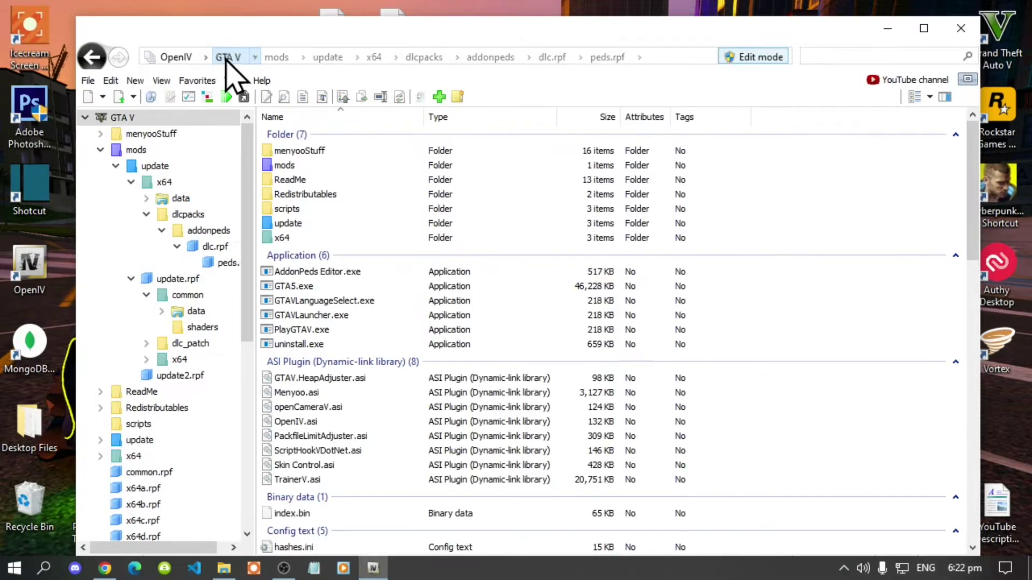
pyautogui.click(962, 29)
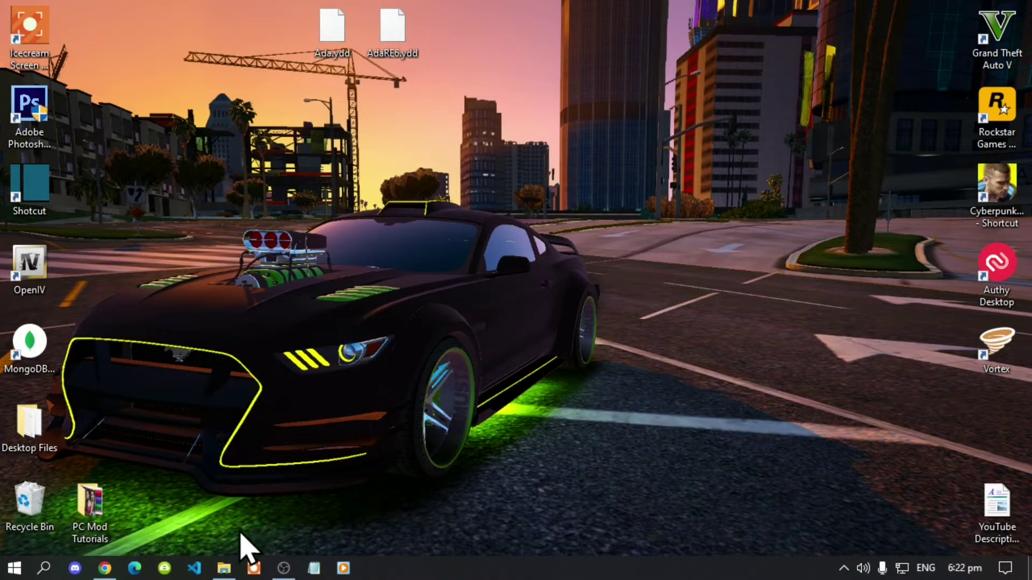
# - Run AddonPeds Editor.exe from the Grand Theft Auto V folder as administrator and minimize the File Explorer window
pyautogui.click(221, 573)
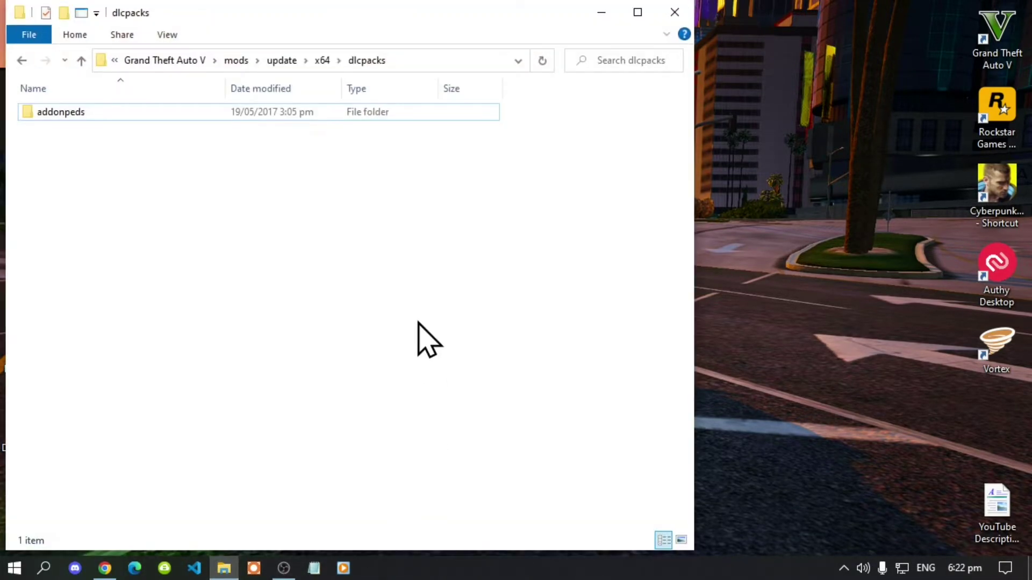
pyautogui.click(161, 60)
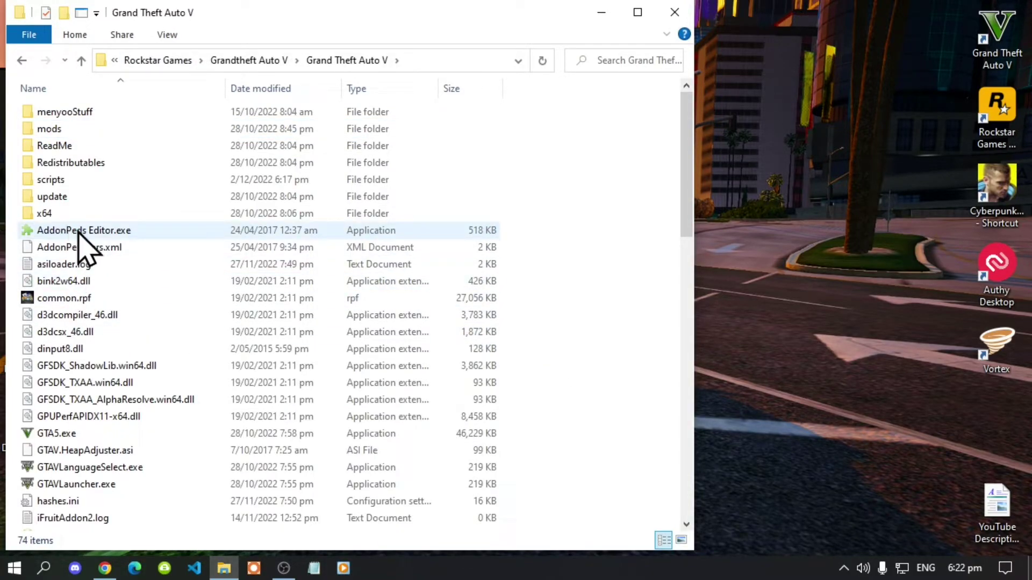
pyautogui.rightClick(113, 229)
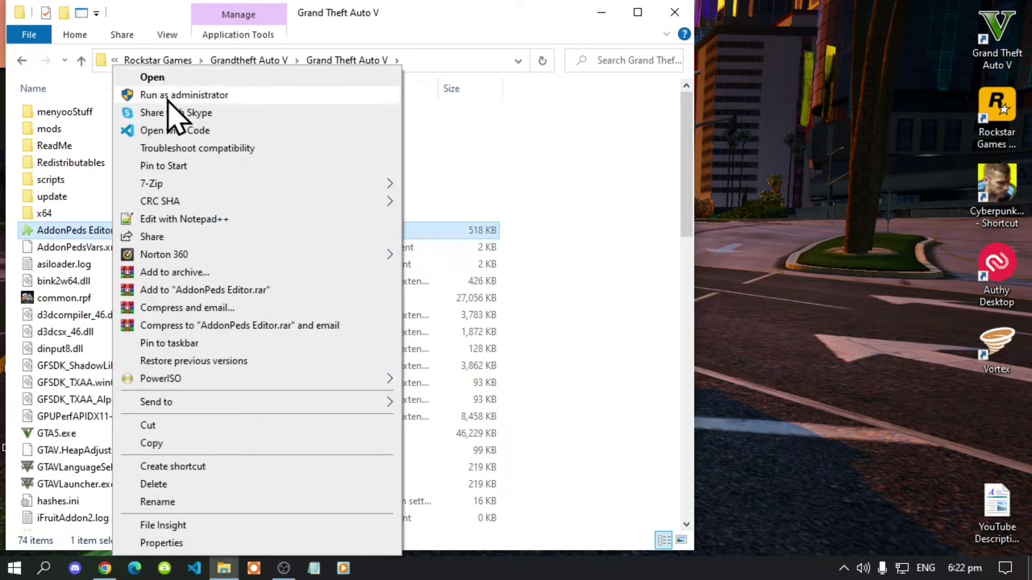
pyautogui.click(168, 96)
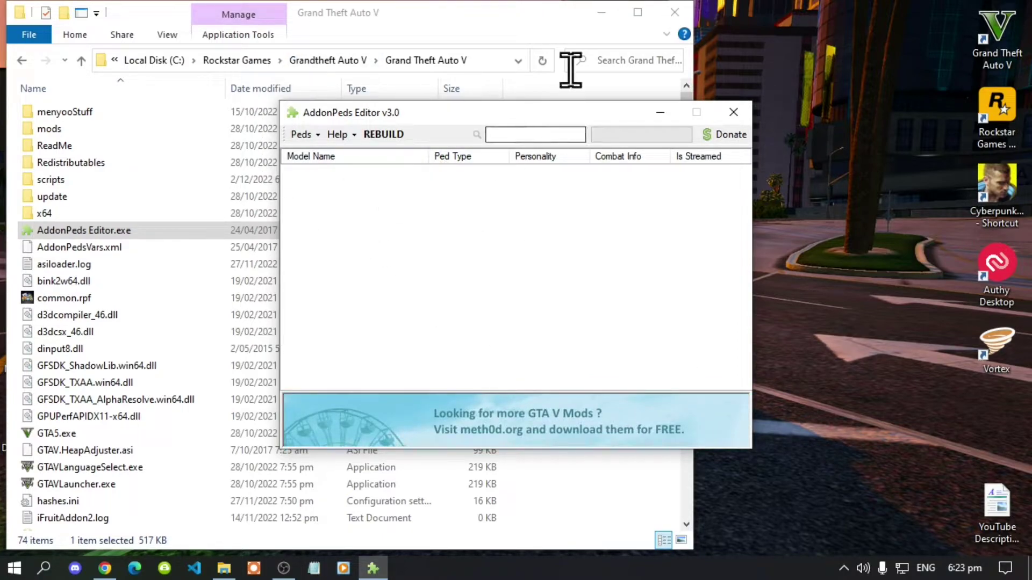
pyautogui.click(603, 19)
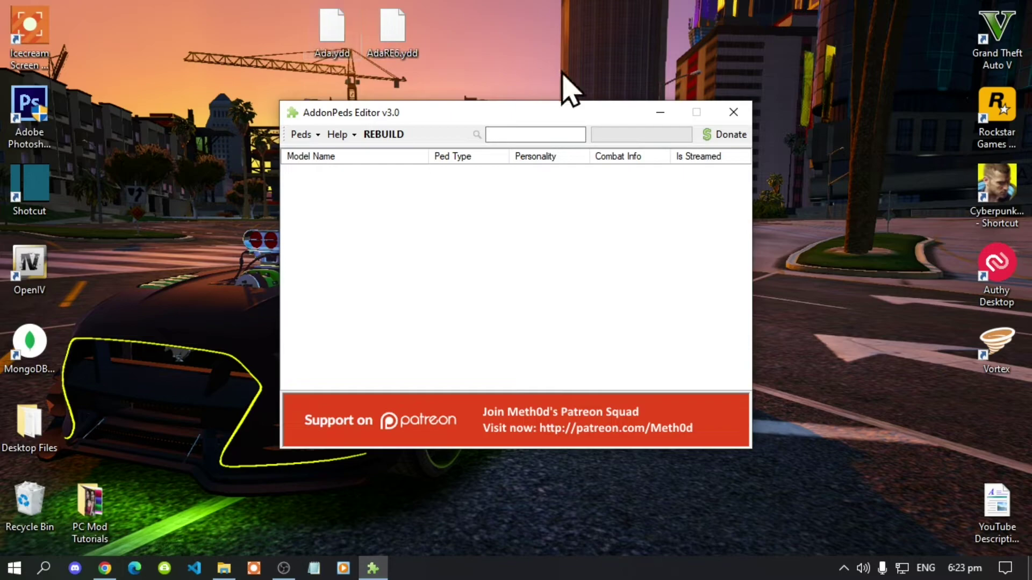
# - Copy the base name of the desktop file Ada.ydd without its extension, leaving the file name unchanged
pyautogui.click(328, 33)
pyautogui.rightClick(328, 33)
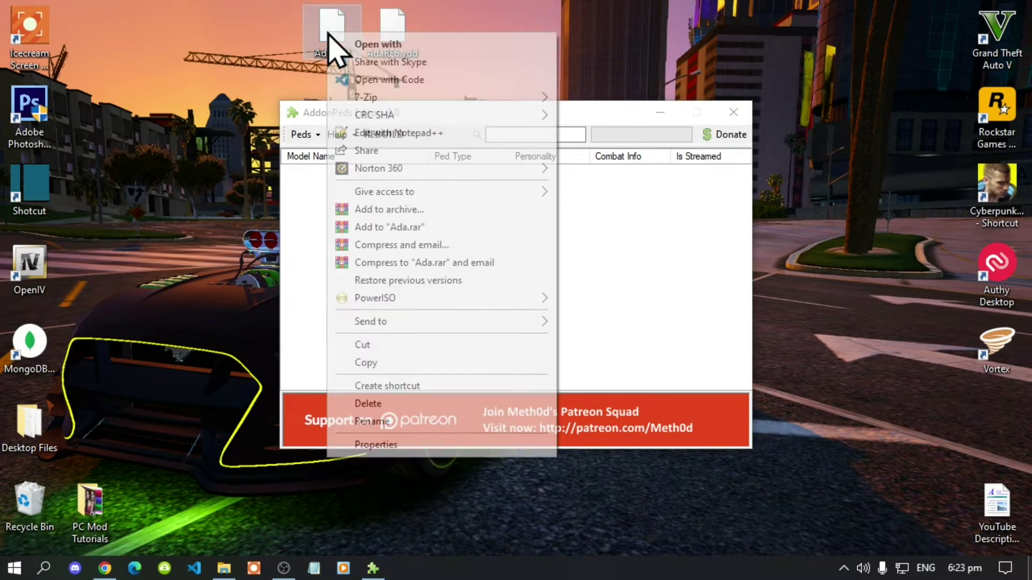
pyautogui.click(362, 421)
pyautogui.moveTo(333, 54); pyautogui.dragTo(321, 54)
pyautogui.rightClick(321, 55)
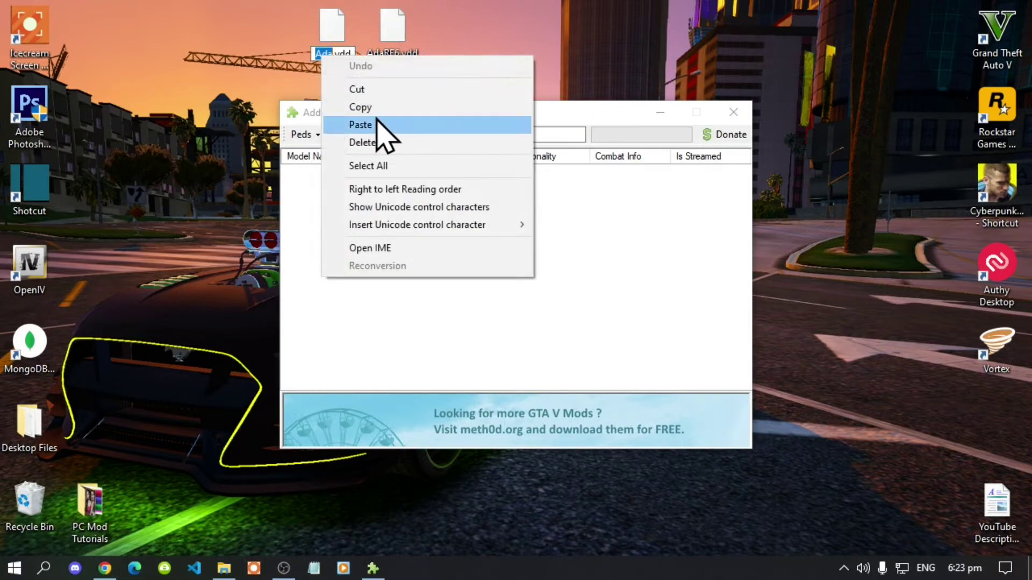
pyautogui.click(374, 106)
pyautogui.click(500, 86)
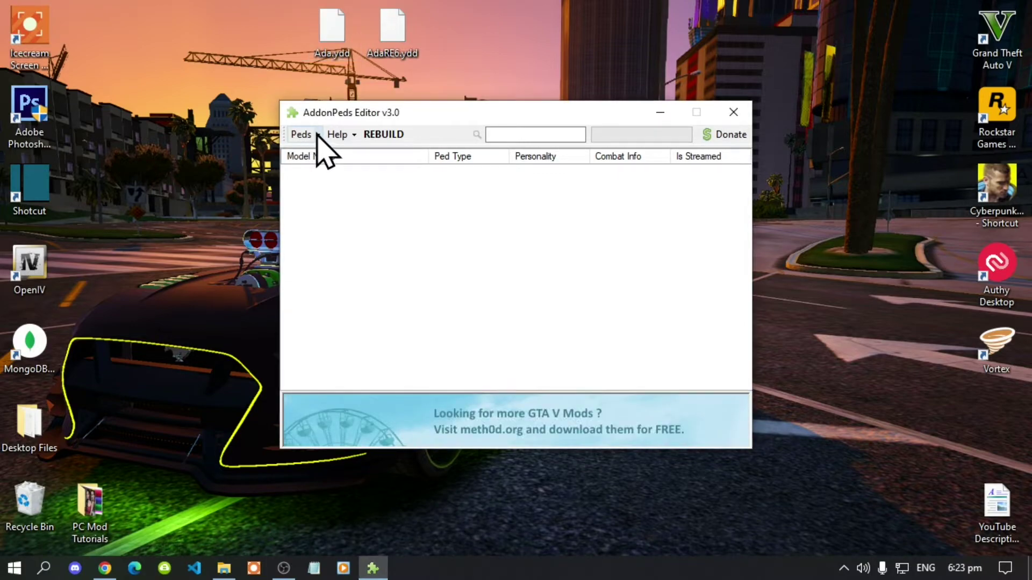
# - Add a new ped with the model name Ada, ped type Female and Is Streamed set to false
pyautogui.click(318, 135)
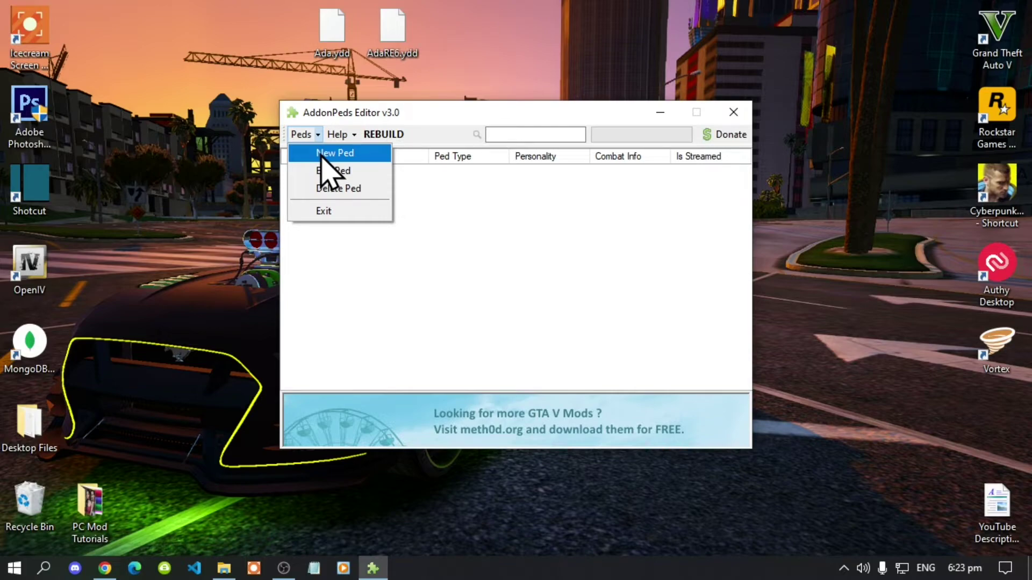
pyautogui.click(321, 154)
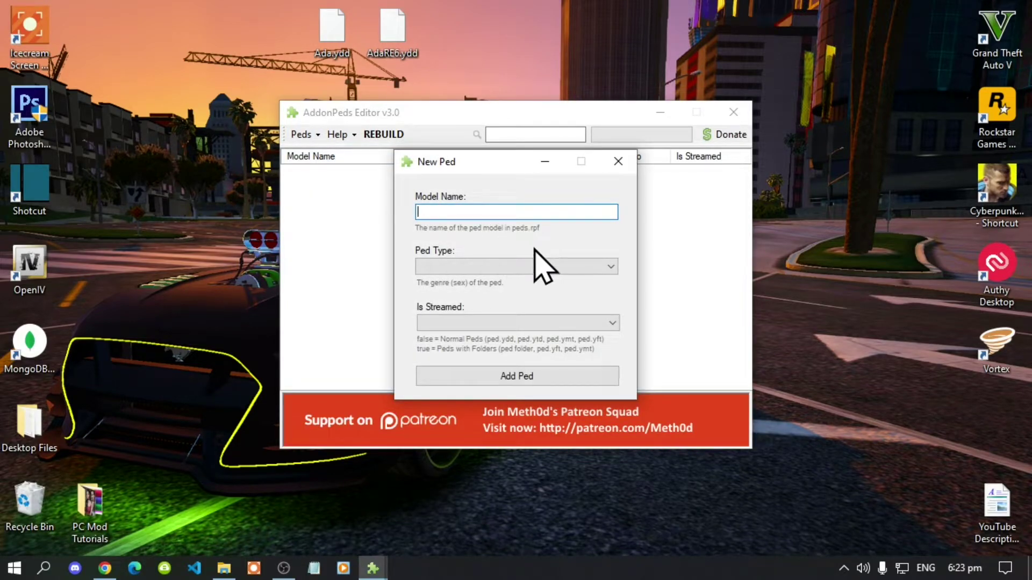
pyautogui.write('Ada')
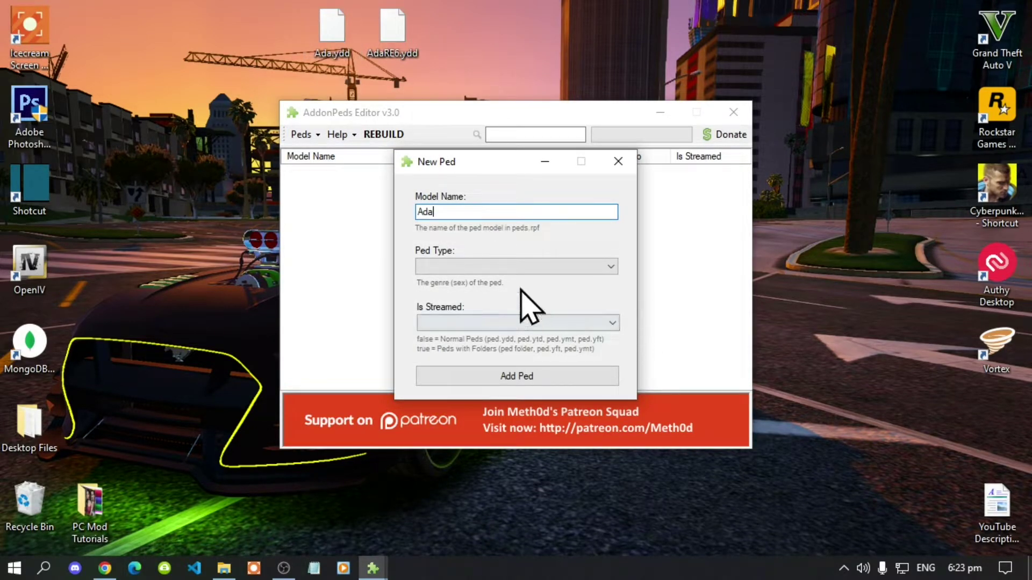
pyautogui.click(469, 266)
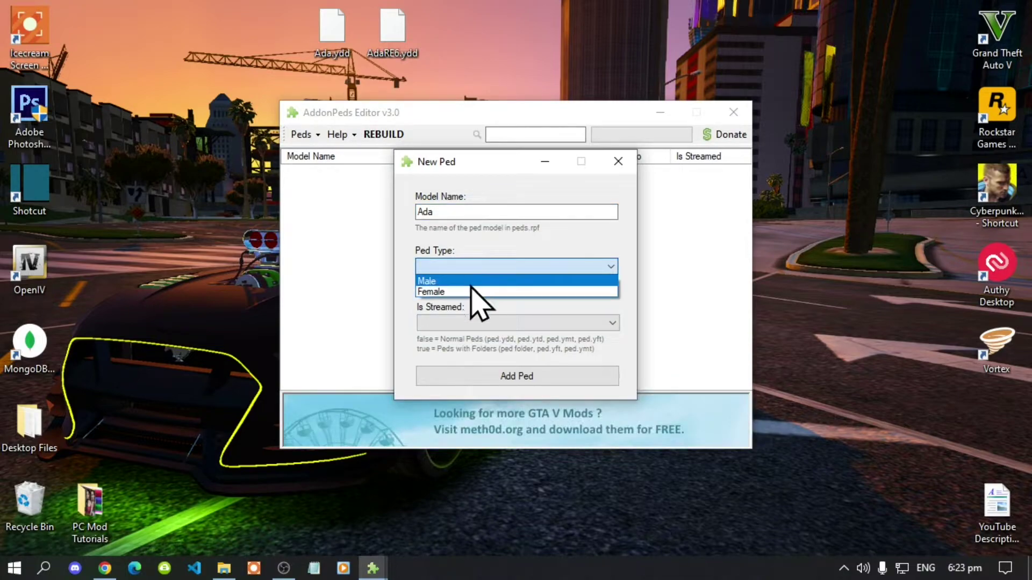
pyautogui.click(472, 291)
pyautogui.click(449, 324)
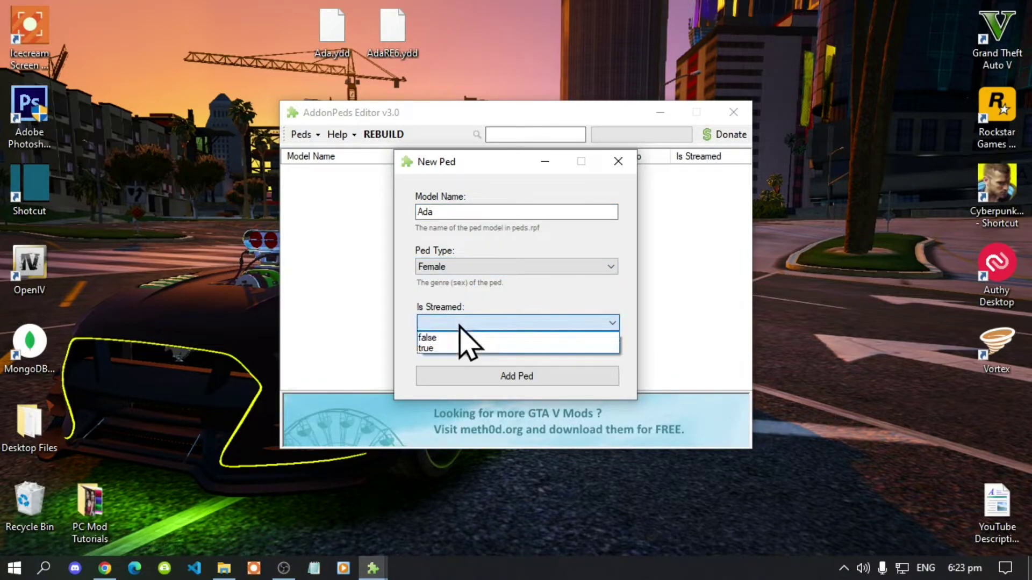
pyautogui.click(461, 337)
pyautogui.click(554, 383)
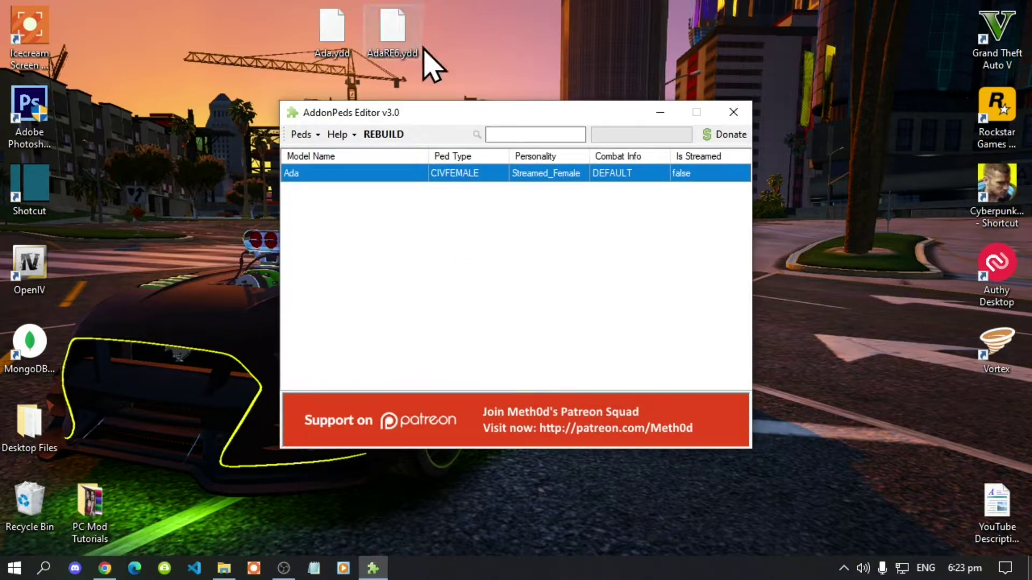
# - Copy the base name of the desktop file AdaRE6.ydd without its extension, keeping the file name as it is
pyautogui.click(396, 47)
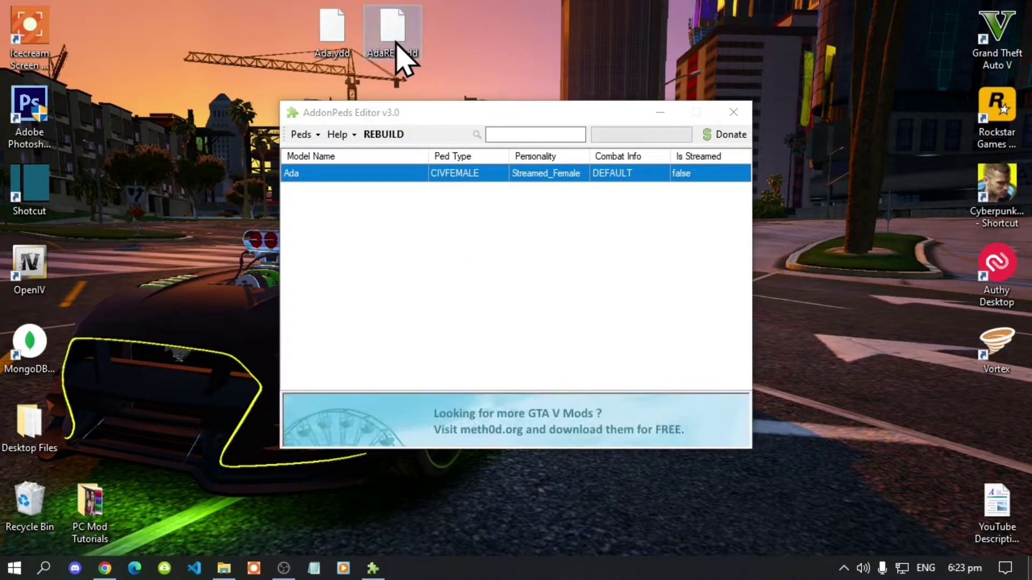
pyautogui.rightClick(398, 46)
pyautogui.click(424, 430)
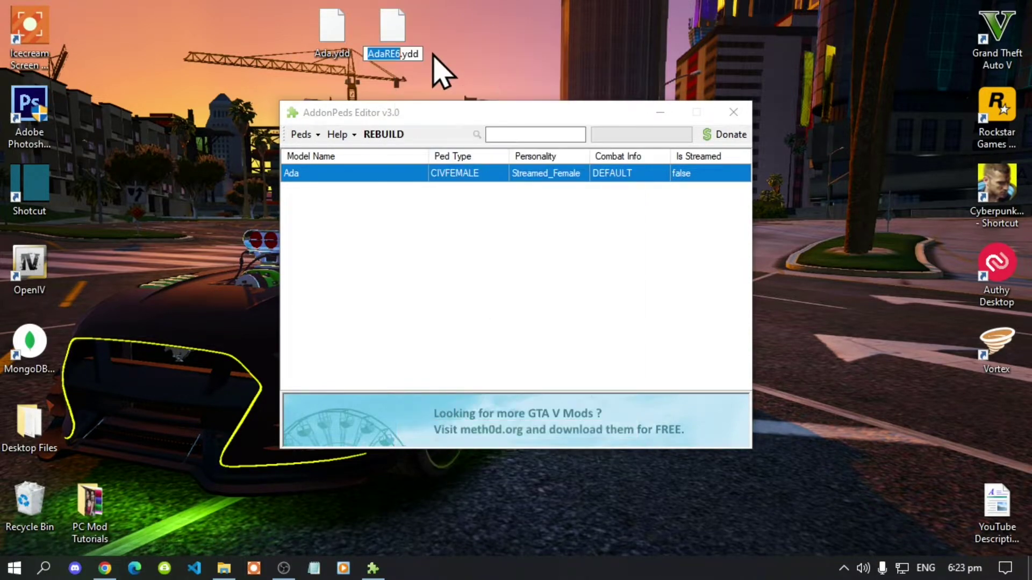
pyautogui.rightClick(389, 54)
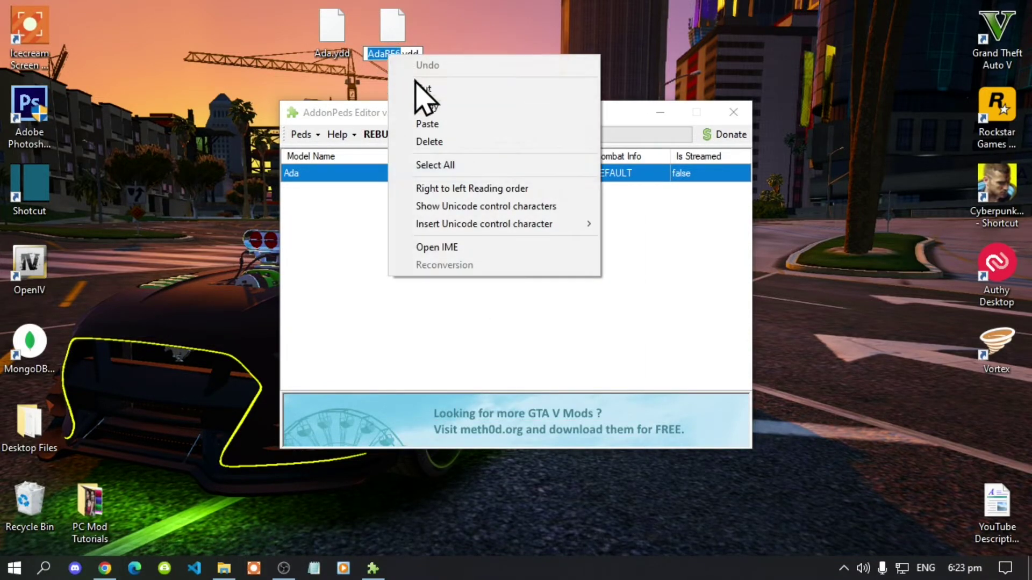
pyautogui.click(427, 107)
pyautogui.press('Return')
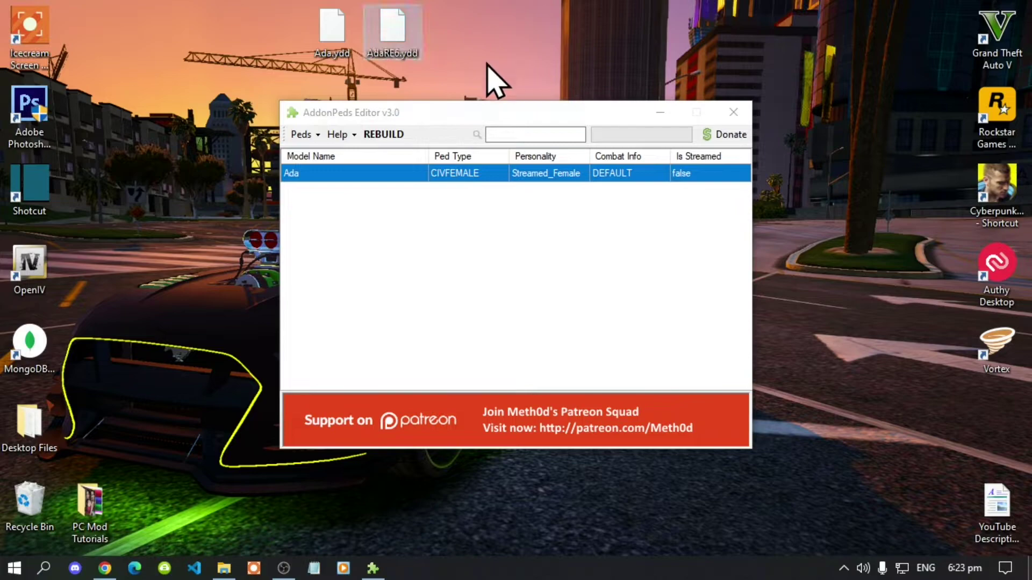
# - Add a new ped with the model name AdaRE6, ped type Female and Is Streamed set to false
pyautogui.click(317, 138)
pyautogui.click(317, 137)
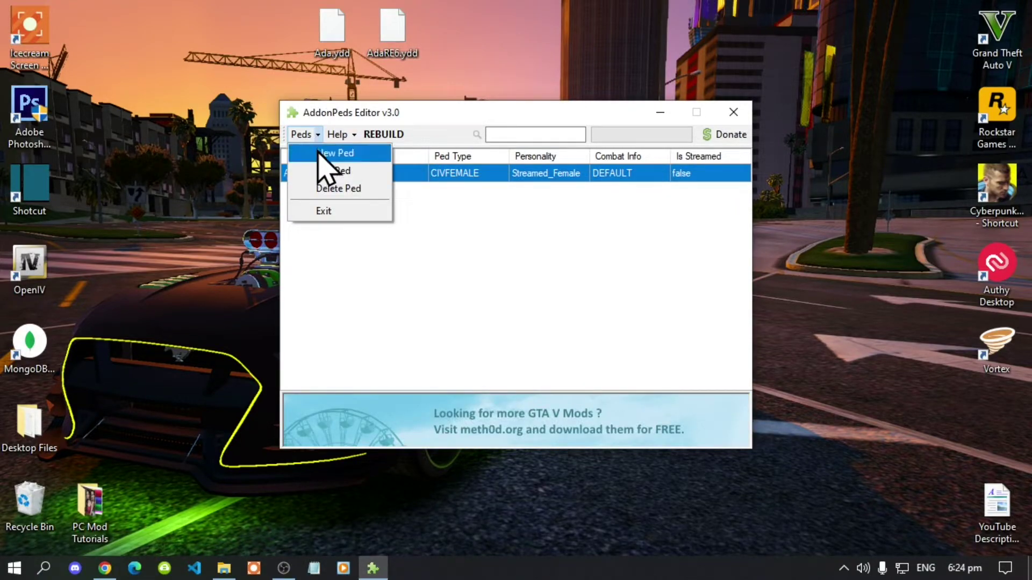
pyautogui.click(319, 154)
pyautogui.hotkey('ctrl', 'v')
pyautogui.click(465, 270)
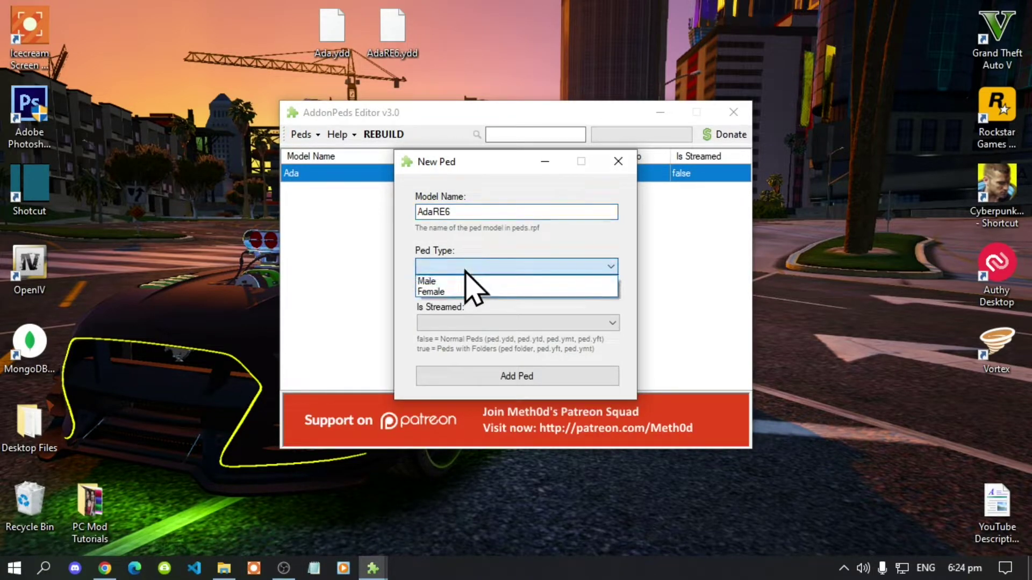
pyautogui.click(465, 296)
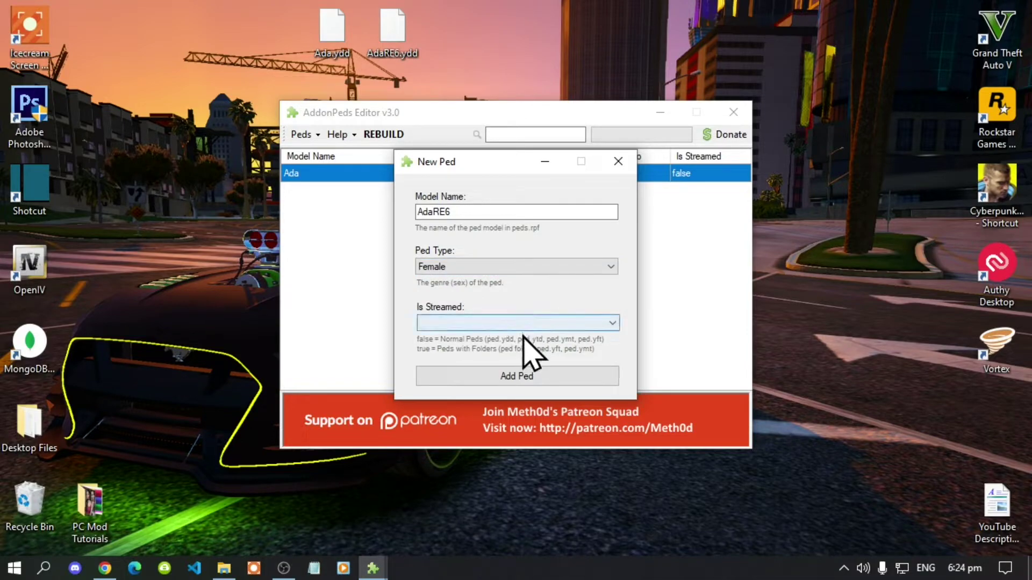
pyautogui.click(463, 323)
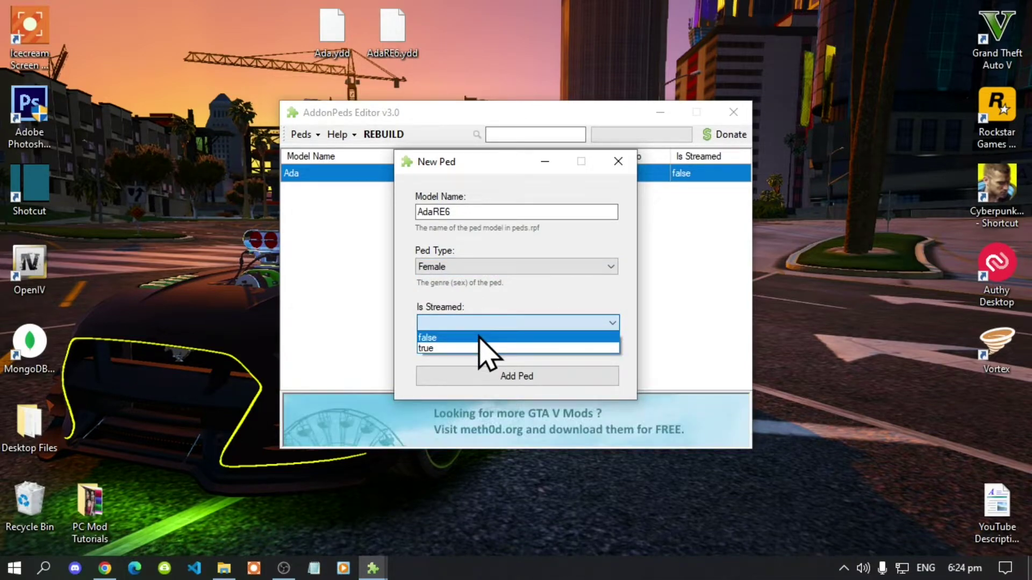
pyautogui.click(480, 337)
pyautogui.click(528, 377)
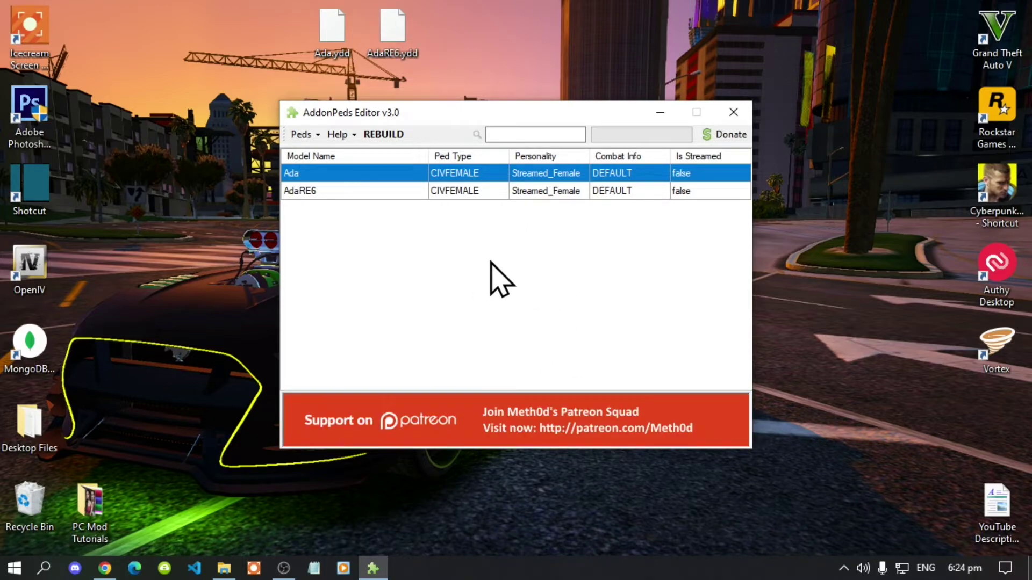
# - Rebuild the addon peds list, dismiss the completion message and close AddonPeds Editor
pyautogui.click(380, 136)
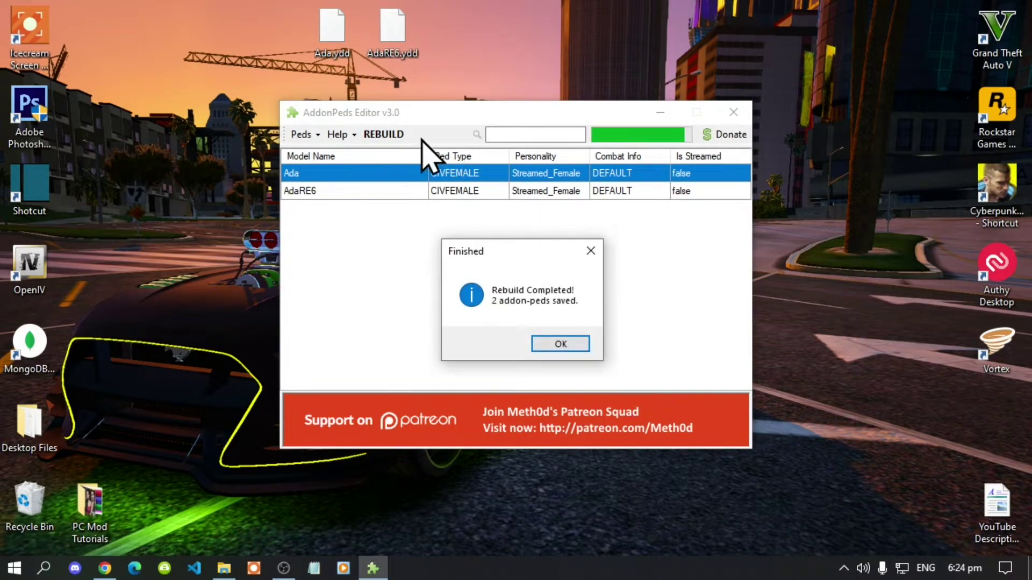
pyautogui.click(561, 345)
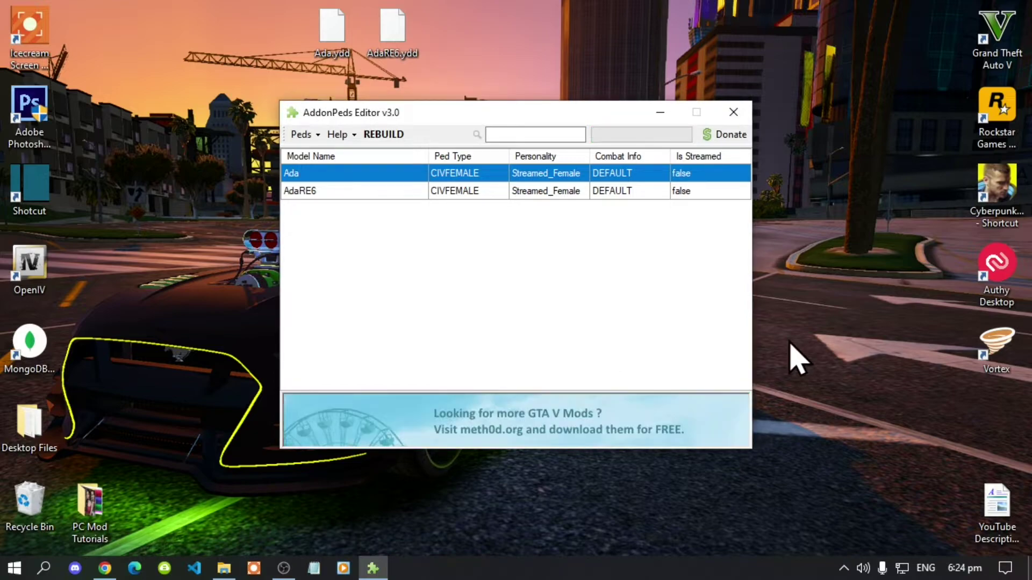
pyautogui.click(733, 112)
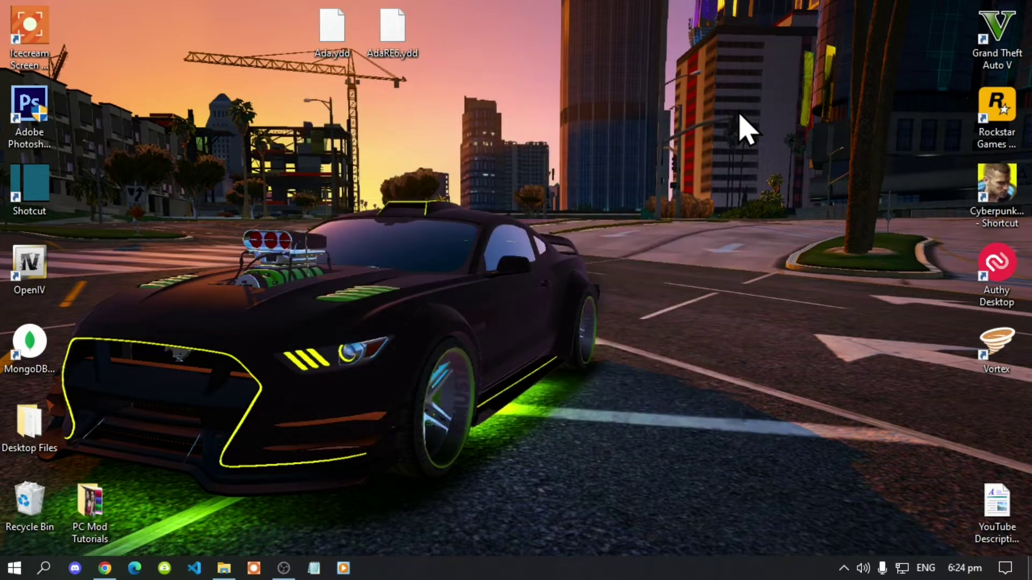
# - Bring up the Grand Theft Auto V folder in File Explorer, refresh it and close the window
pyautogui.click(225, 566)
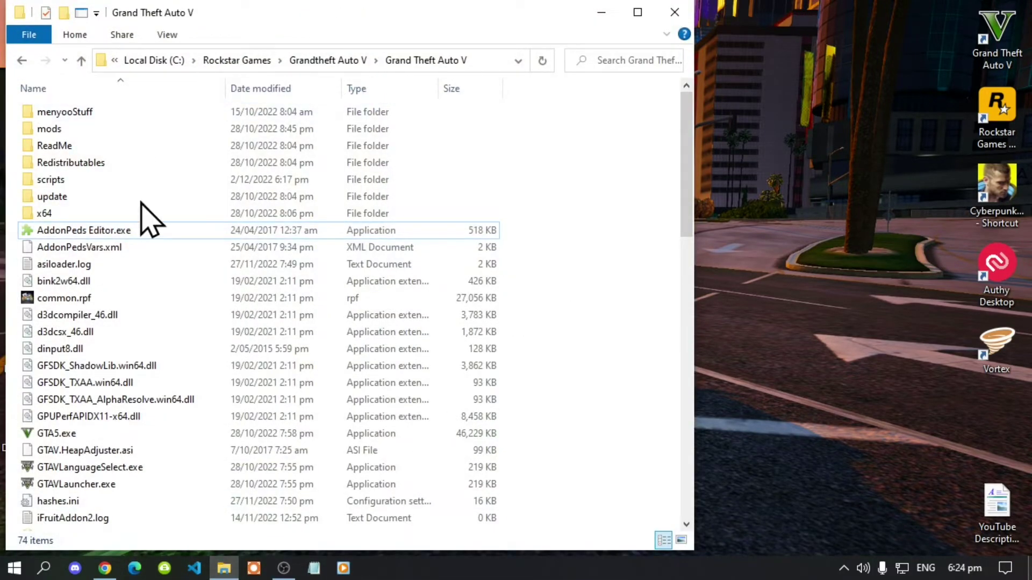
pyautogui.rightClick(584, 287)
pyautogui.click(626, 68)
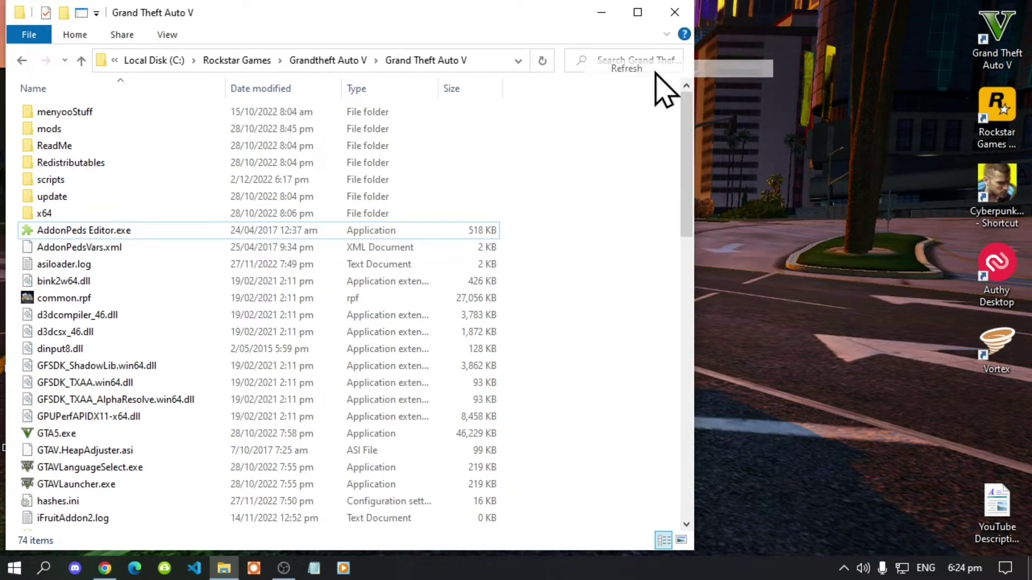
pyautogui.click(675, 14)
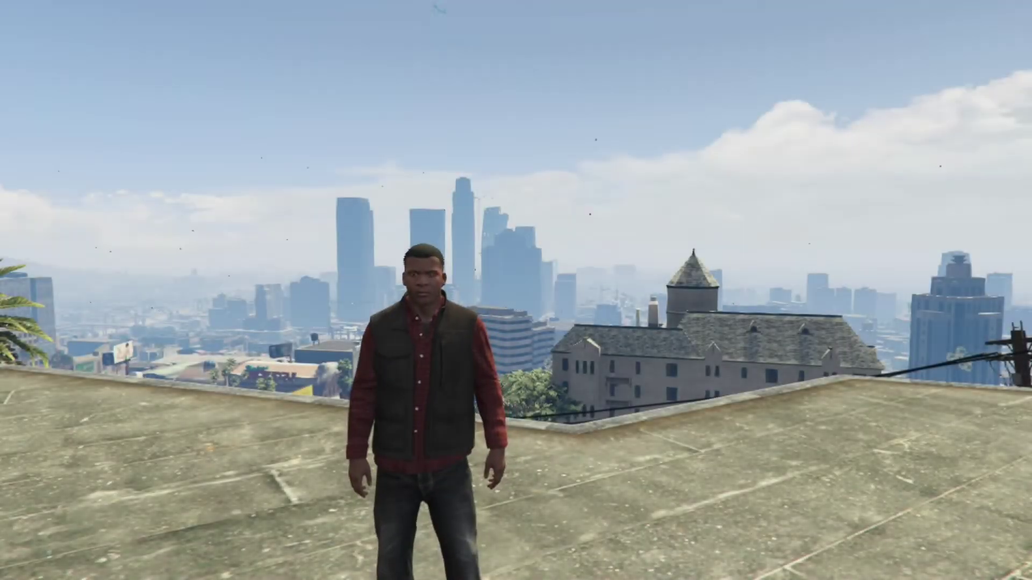
pyautogui.press('w')
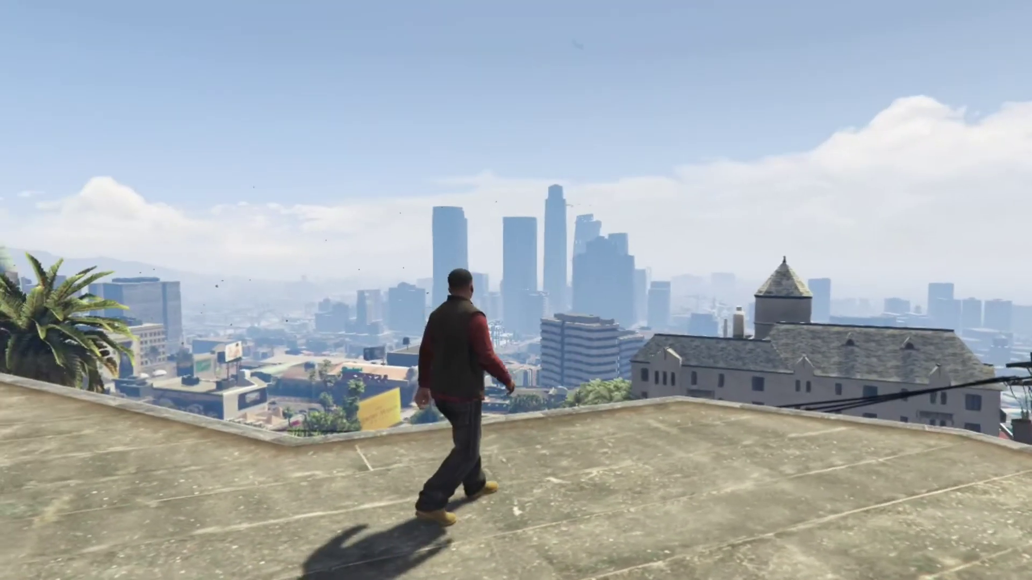
pyautogui.press('a')
pyautogui.press('s')
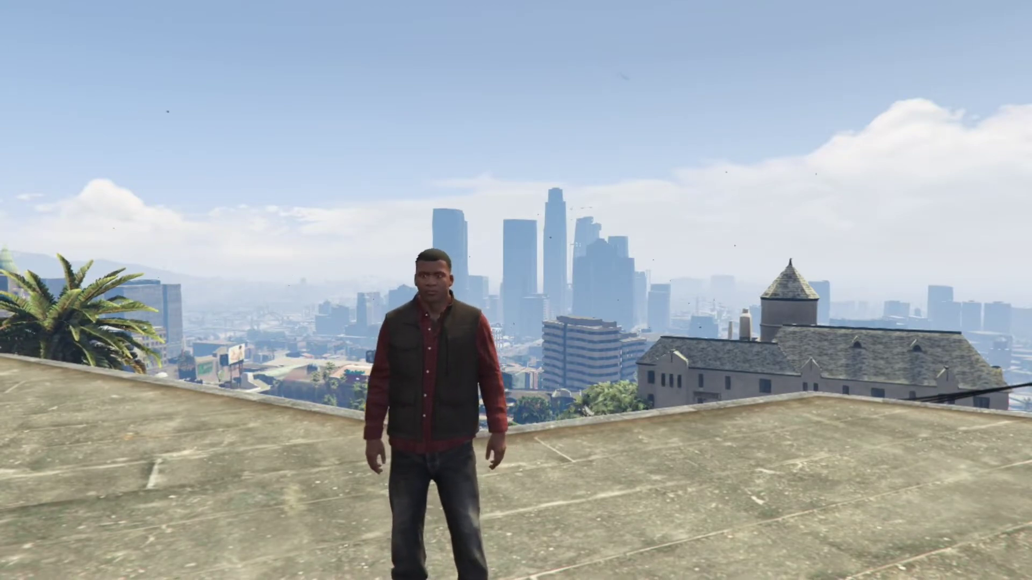
# - Change the player model to the addon ped Ada with Ped Selector, close the selector and turn the character around
pyautogui.press('F5')
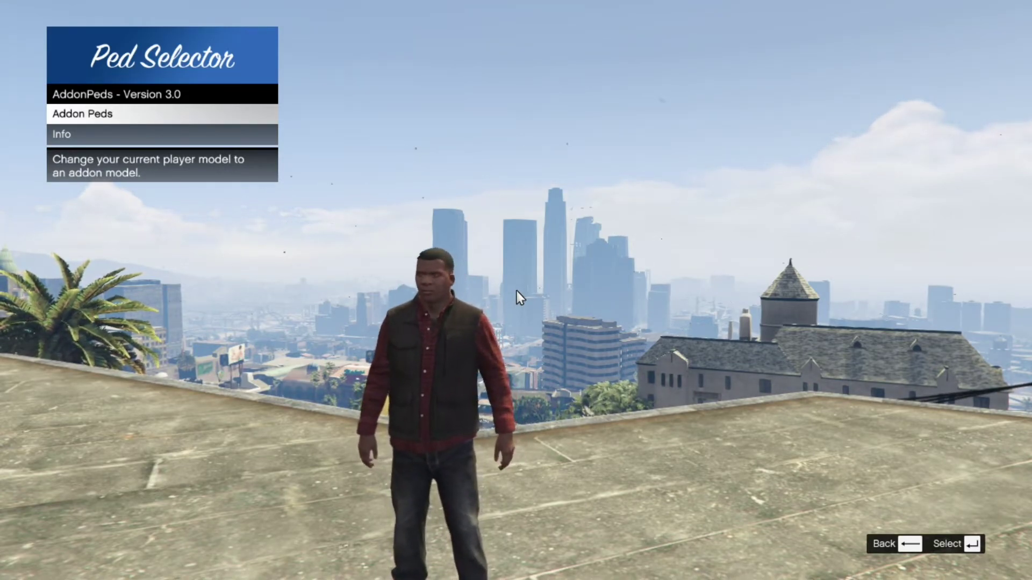
pyautogui.press('Down')
pyautogui.press('Up')
pyautogui.press('Return')
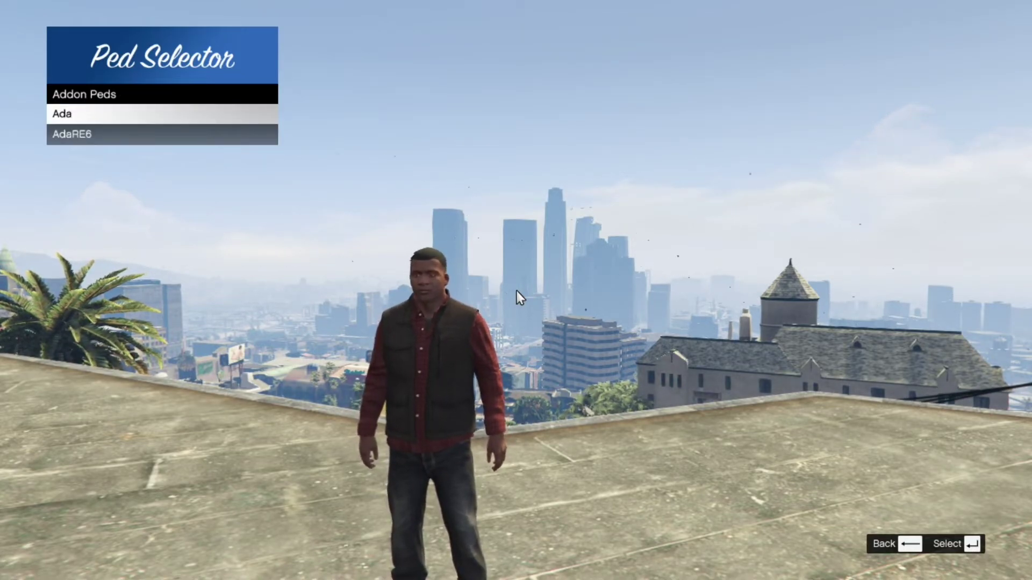
pyautogui.press('Return')
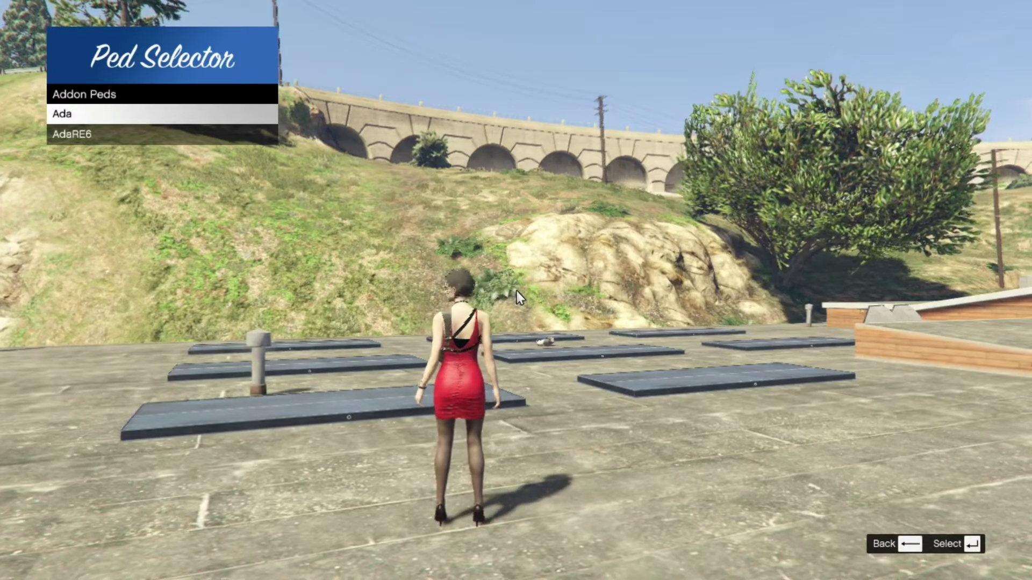
pyautogui.press('BackSpace')
pyautogui.press('BackSpace')
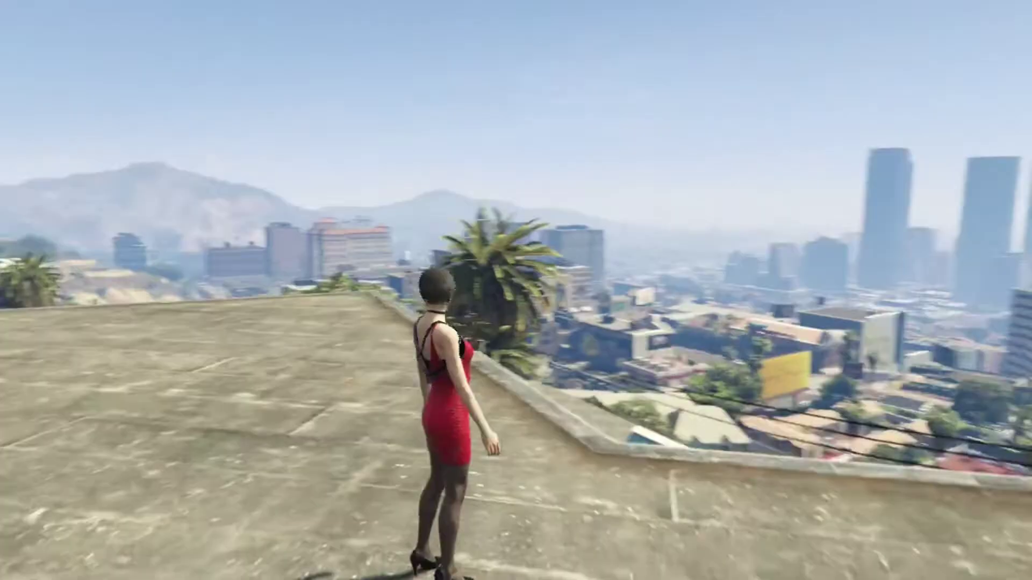
pyautogui.press('s')
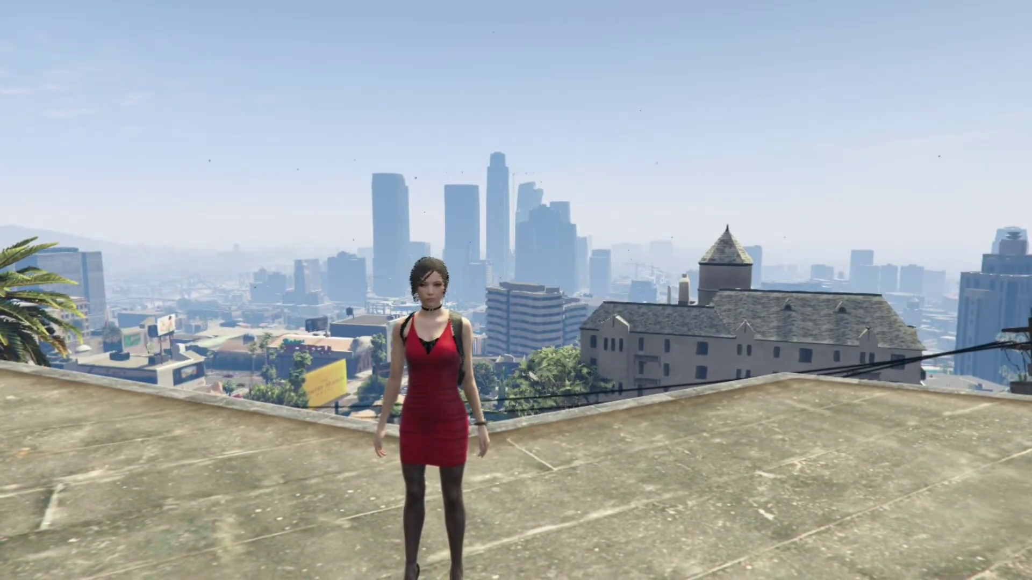
# - Open the player wardrobe in the Menyoo trainer
pyautogui.press('F8')
pyautogui.press('Down')
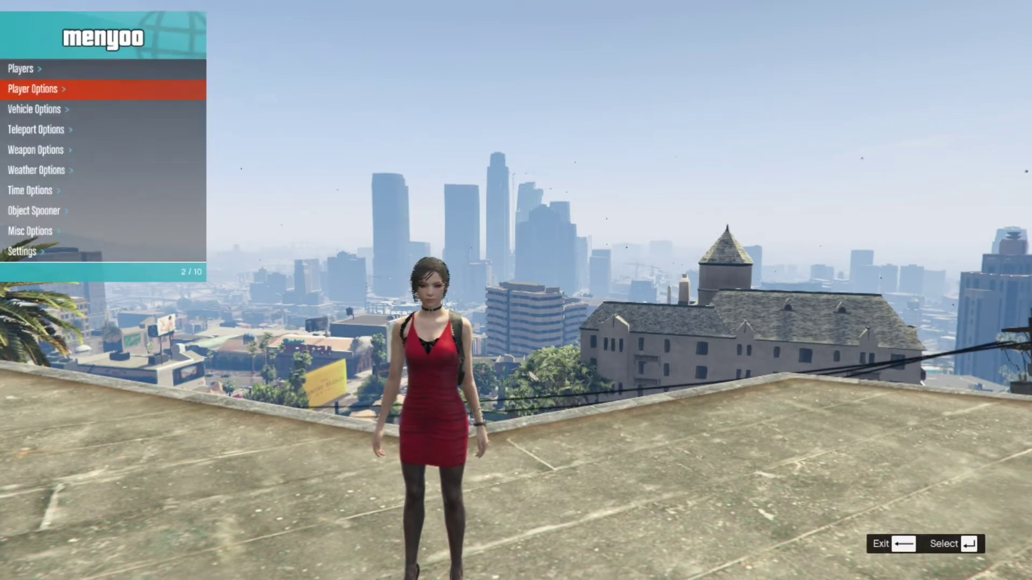
pyautogui.press('Return')
pyautogui.press('Down')
pyautogui.press('Down')
pyautogui.press('Return')
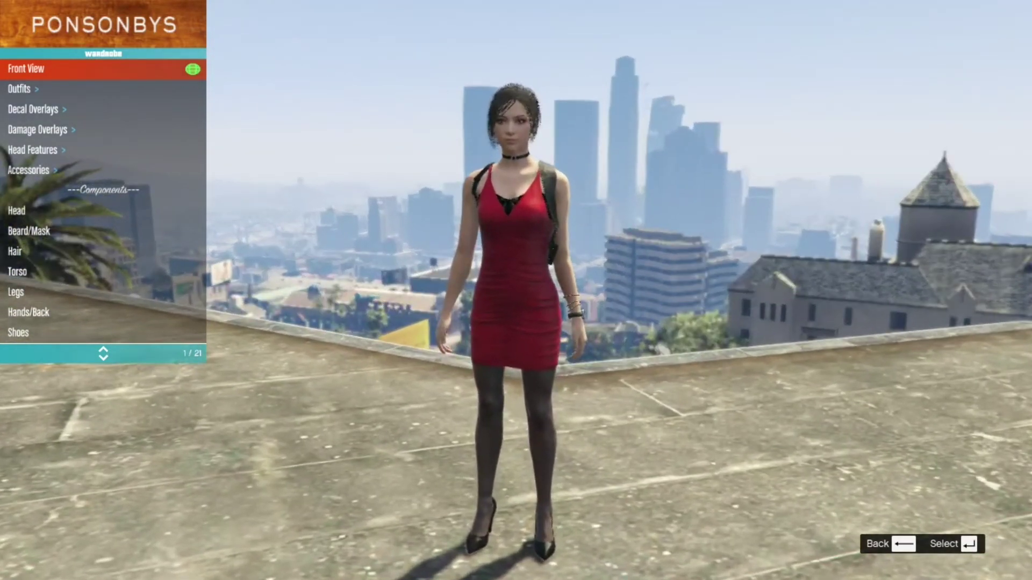
# - Set the ped's Hair component to type 1 with texture 0
pyautogui.press('Down')
pyautogui.press('Down')
pyautogui.press('Down')
pyautogui.press('Down')
pyautogui.press('Down')
pyautogui.press('Down')
pyautogui.press('Down')
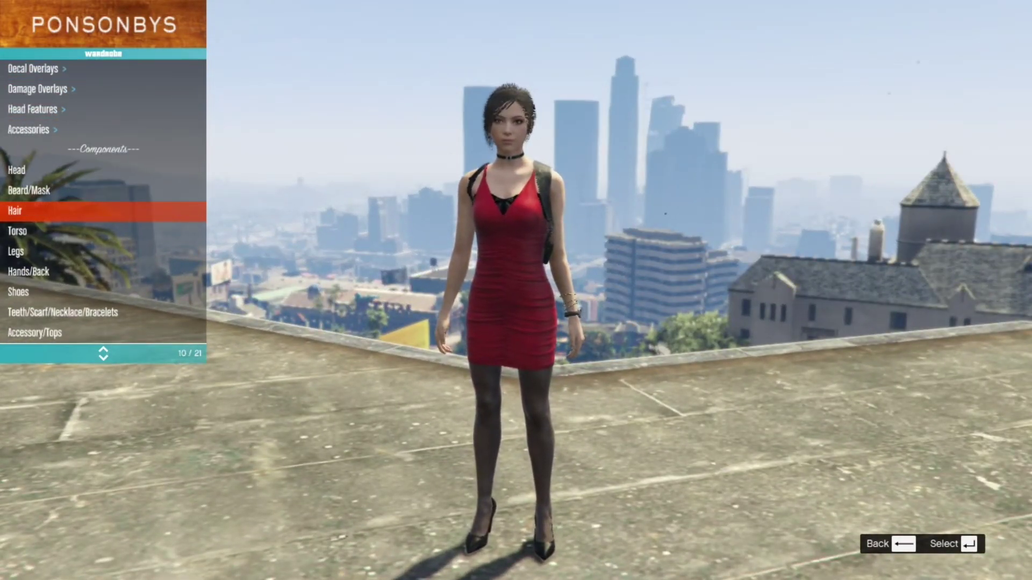
pyautogui.press('Return')
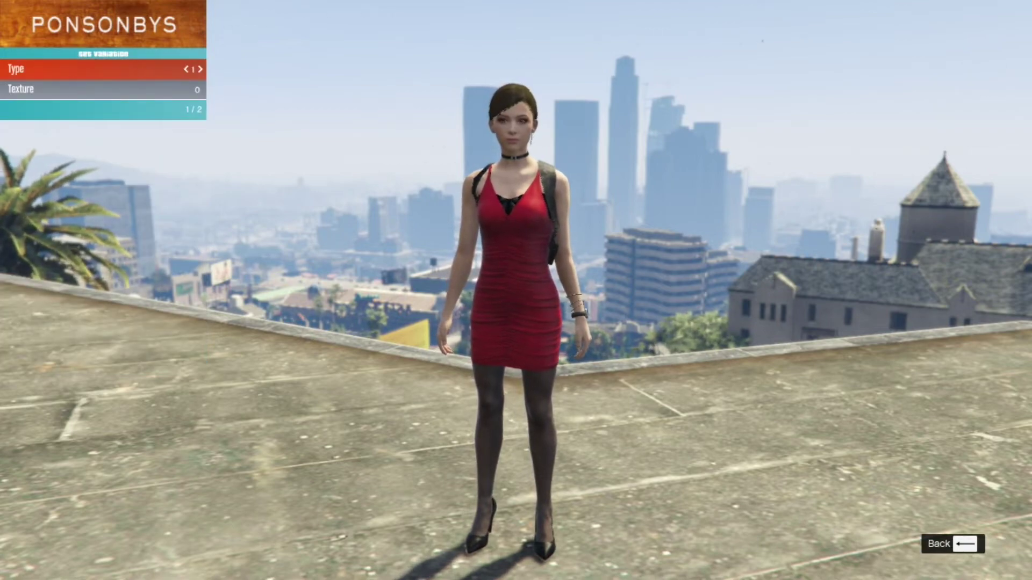
pyautogui.press('Down')
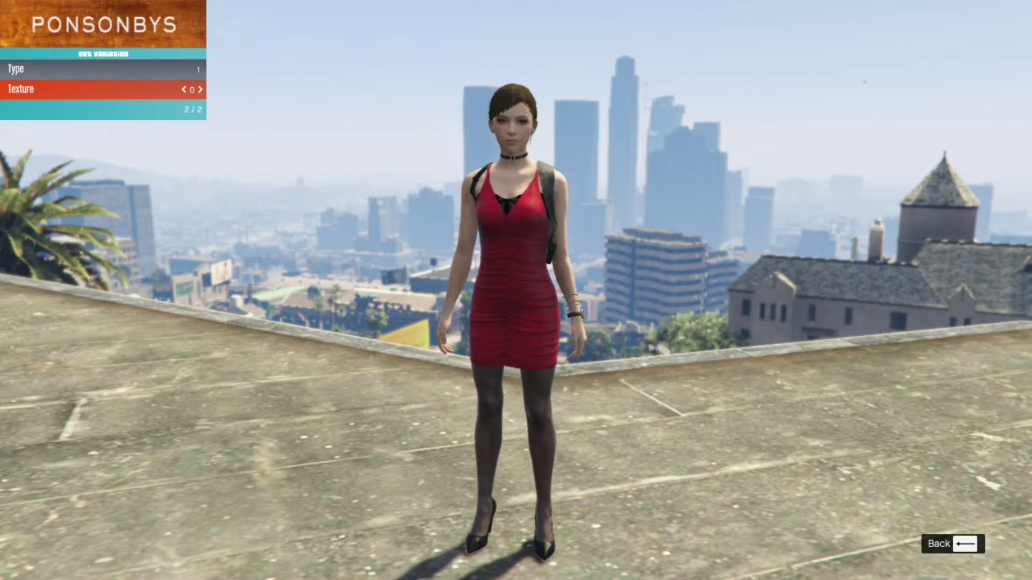
pyautogui.press('Up')
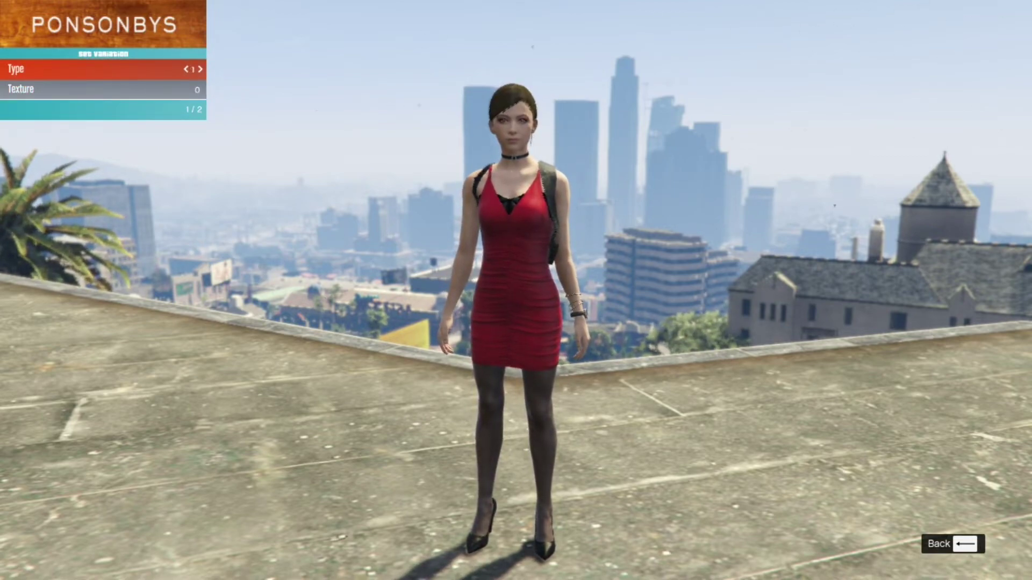
# - Try Torso type 1 with texture 2 on the ped, and return the component to type 0
pyautogui.press('BackSpace')
pyautogui.press('Down')
pyautogui.press('Return')
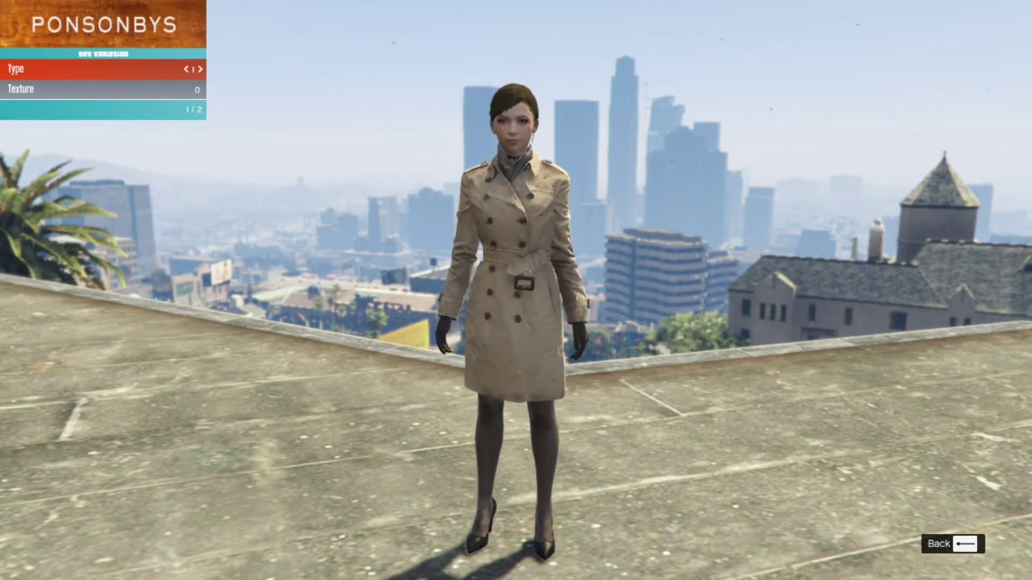
pyautogui.press('Down')
pyautogui.press('Right')
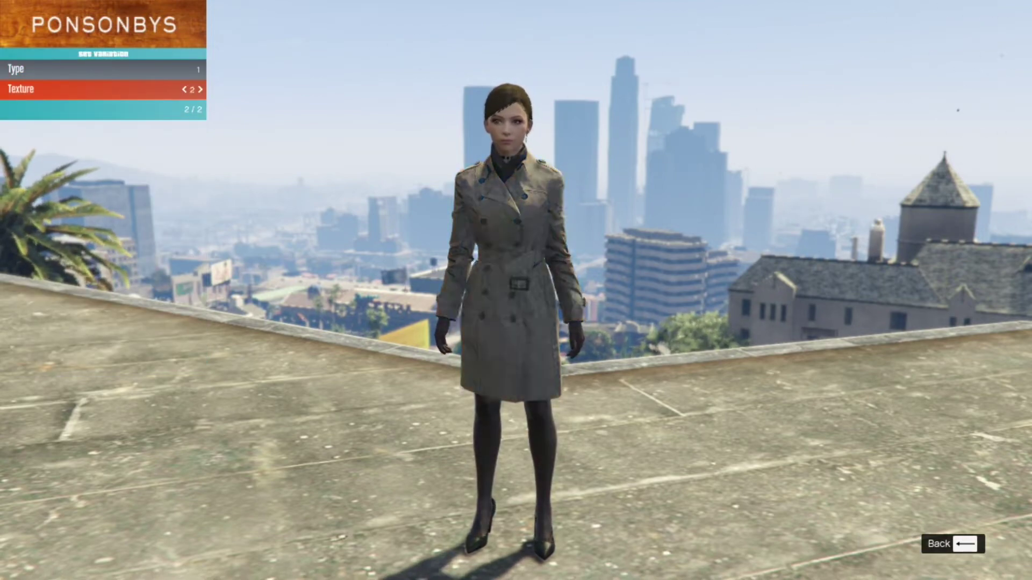
pyautogui.press('Up')
pyautogui.press('Left')
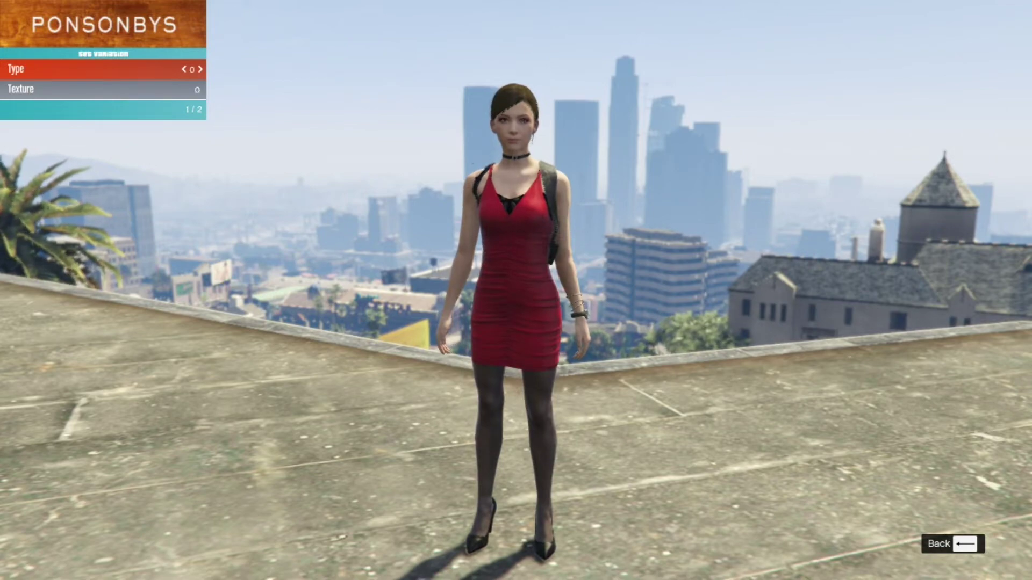
# - Cycle through the textures of Torso type 0 and return to texture 0
pyautogui.press('Down')
pyautogui.press('Right')
pyautogui.press('Right')
pyautogui.press('Left')
pyautogui.press('Left')
pyautogui.press('Left')
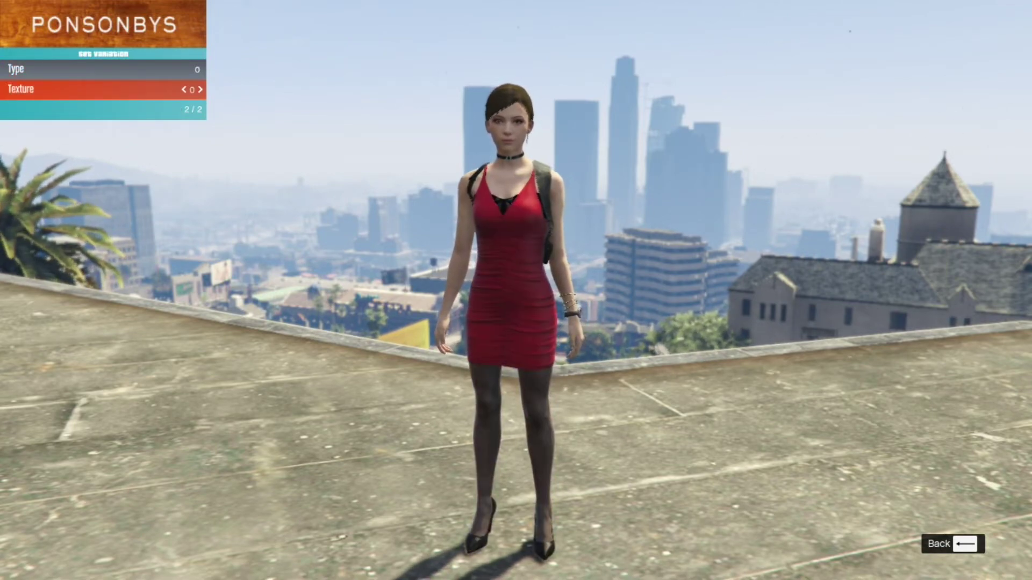
# - Leave the Torso variations and open the type and texture settings of the Legs component
pyautogui.press('BackSpace')
pyautogui.press('Down')
pyautogui.press('Return')
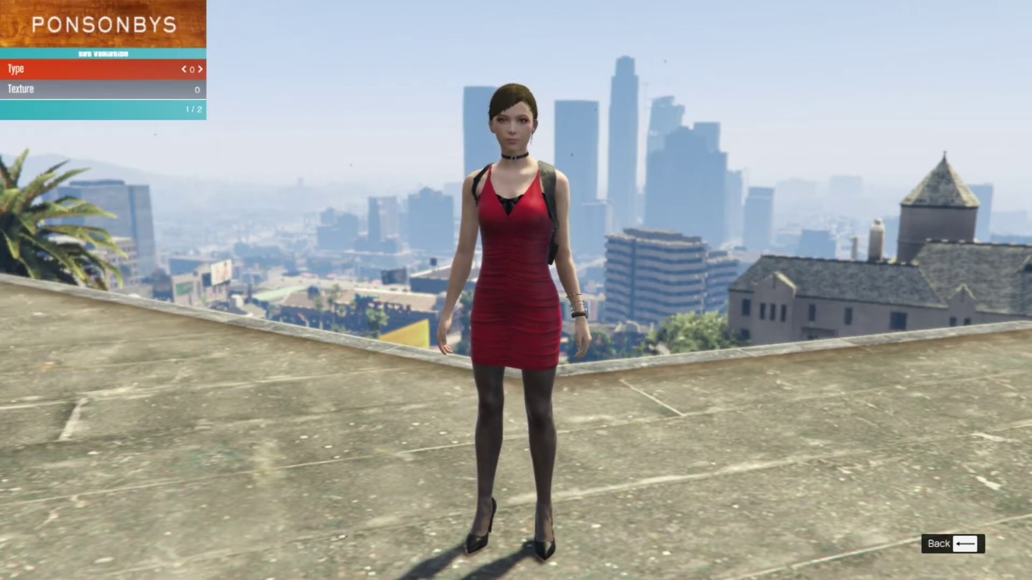